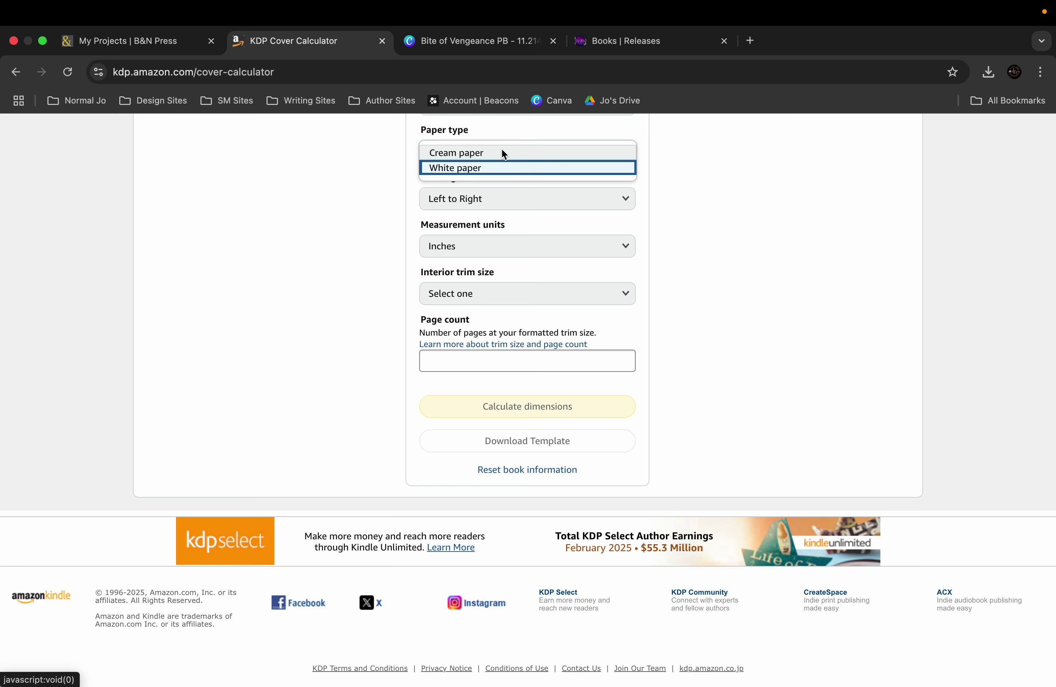
Step: Set the interior trim size to 5 x 8 in and the page count to 346 in the cover calculator
click(466, 292)
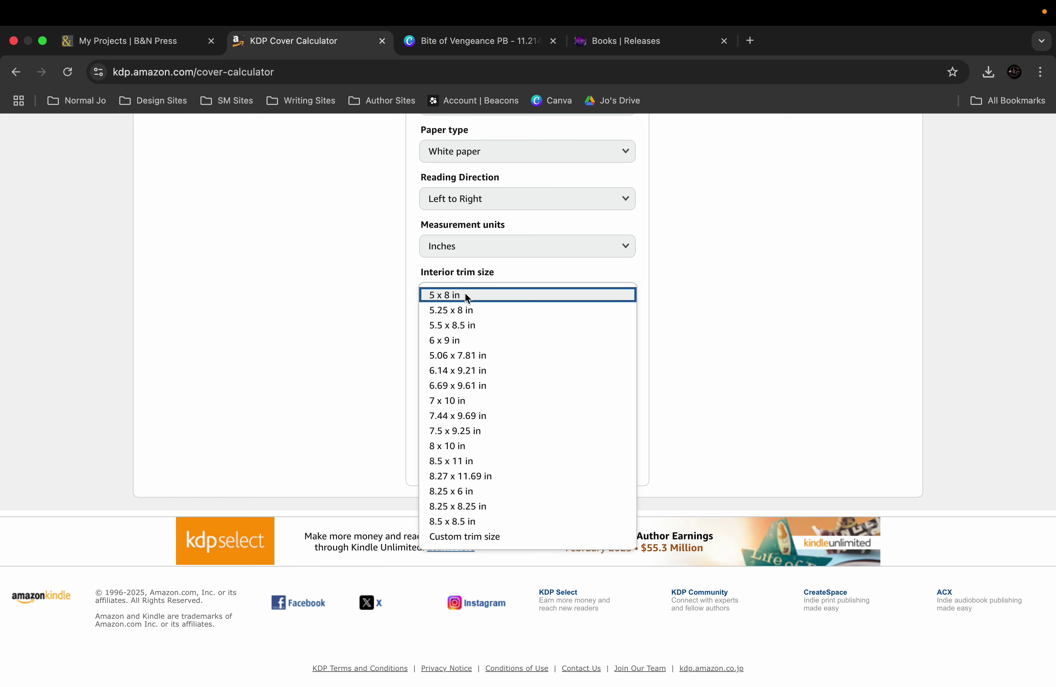
click(466, 294)
click(440, 359)
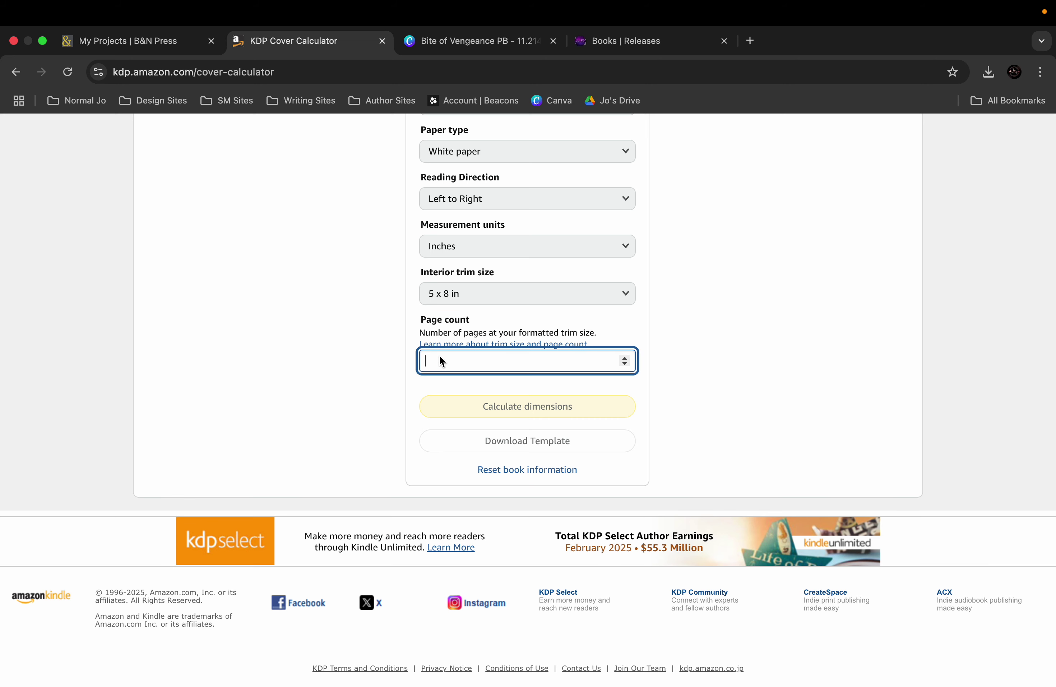
text(346)
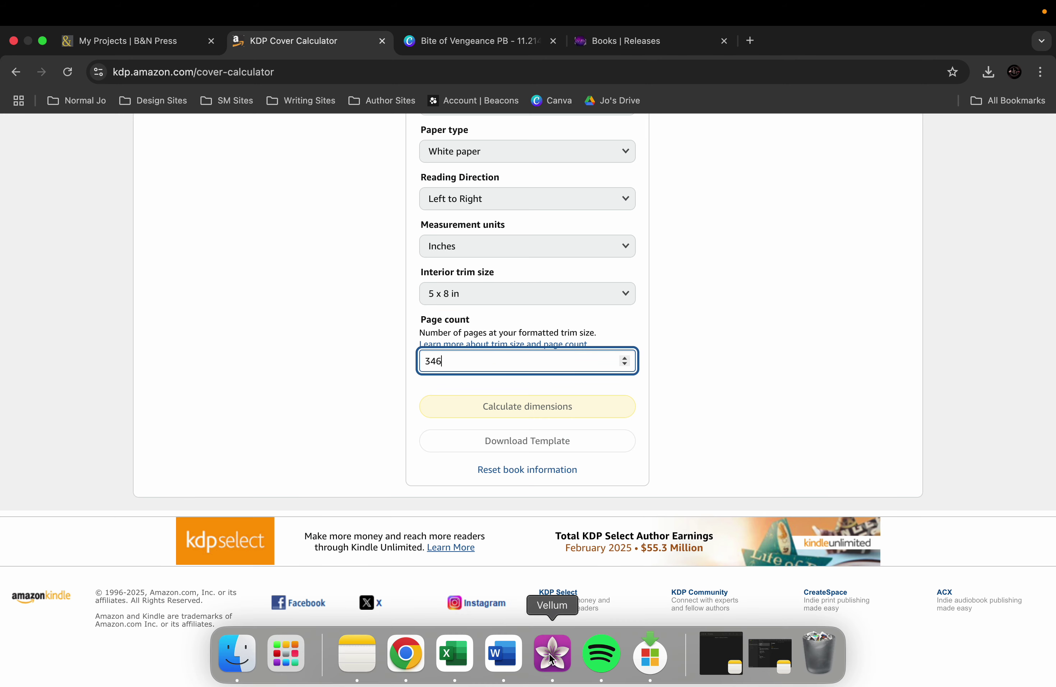
Step: Check the book's page count in Vellum's print settings, then return to the KDP Cover Calculator in the browser
click(550, 652)
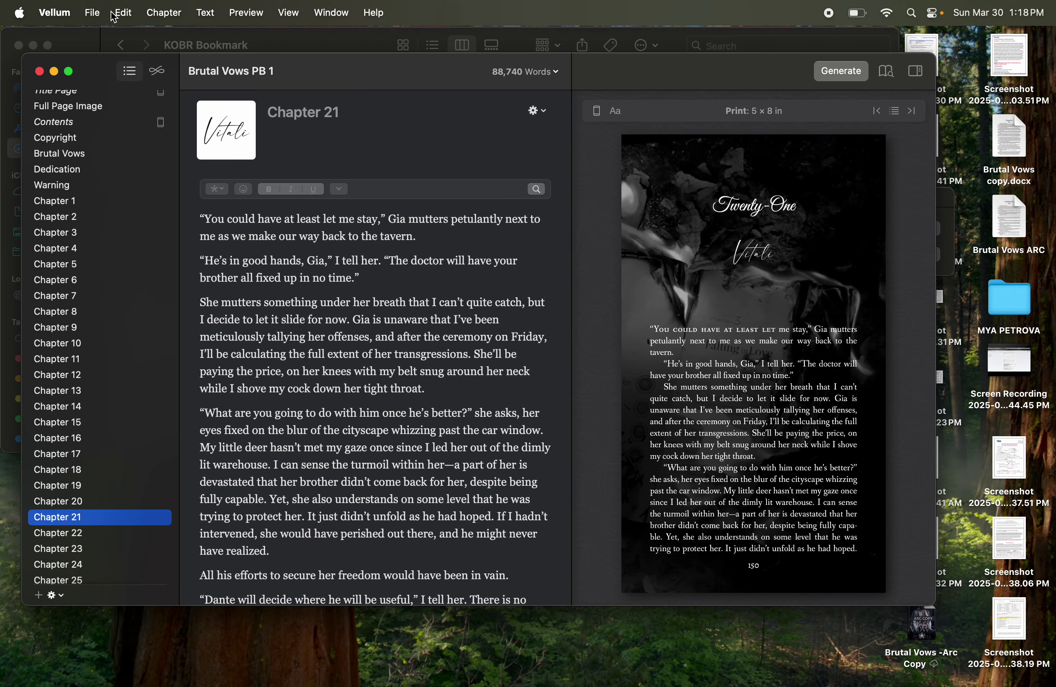
click(93, 13)
click(152, 370)
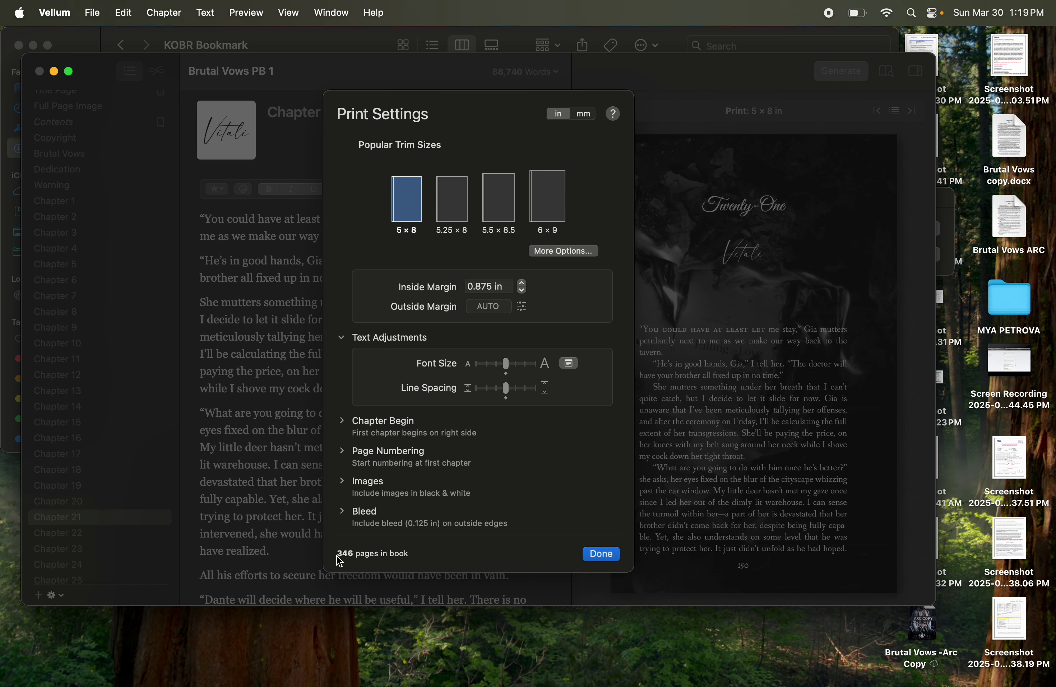
click(600, 554)
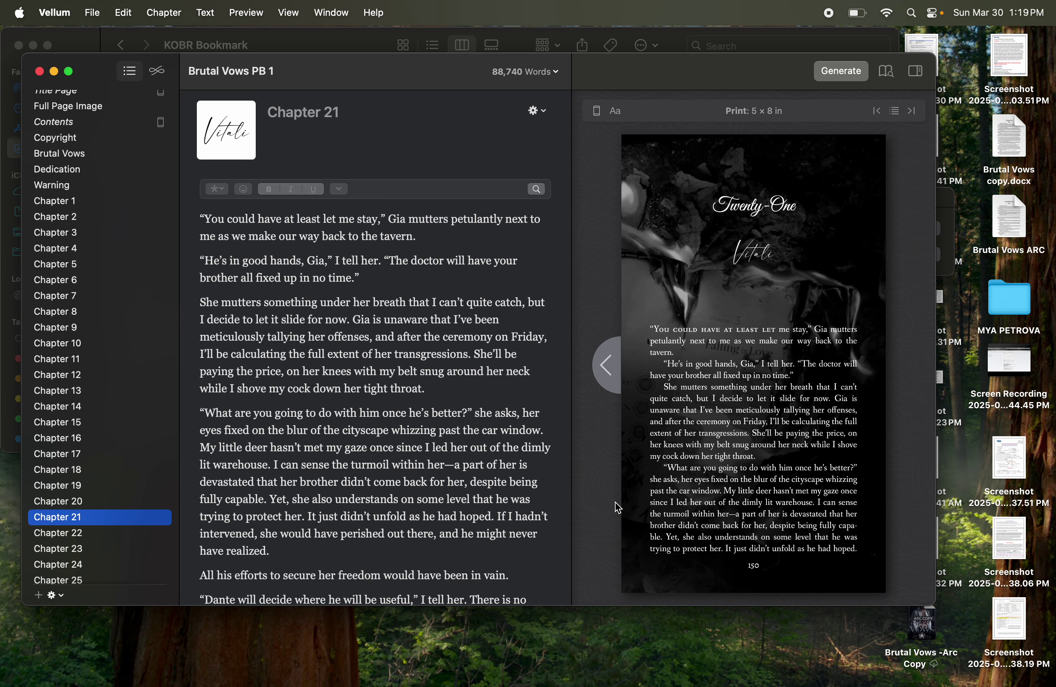
key(super+Tab)
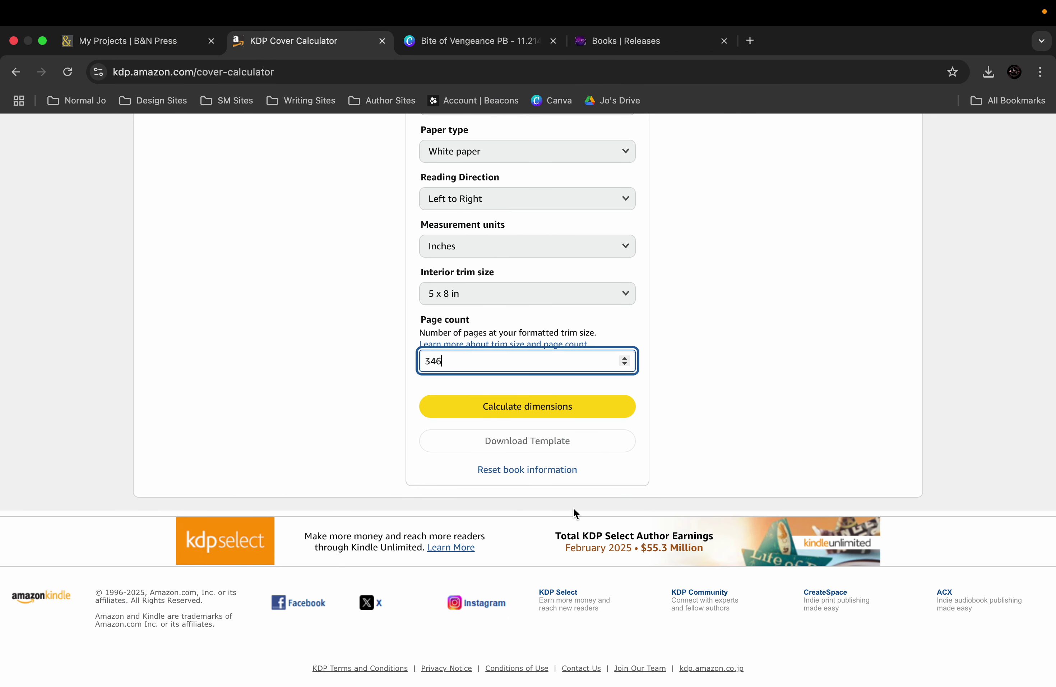
Step: Calculate the paperback cover dimensions and review the full cover and spine measurements
click(586, 404)
scroll(587, 410, up, 4)
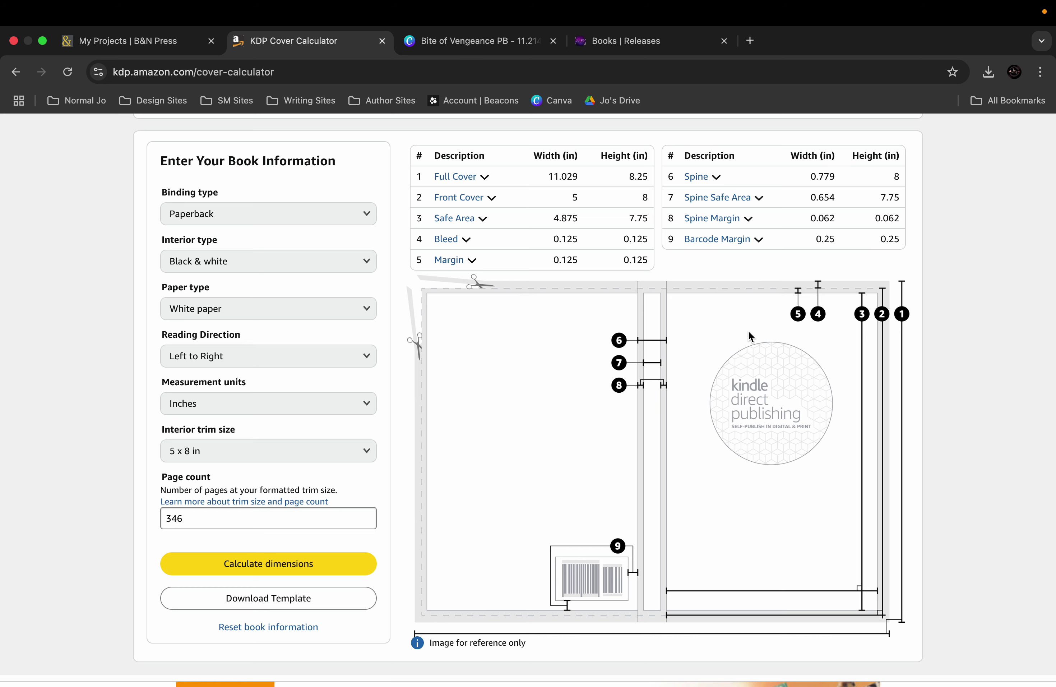
scroll(594, 373, up, 1)
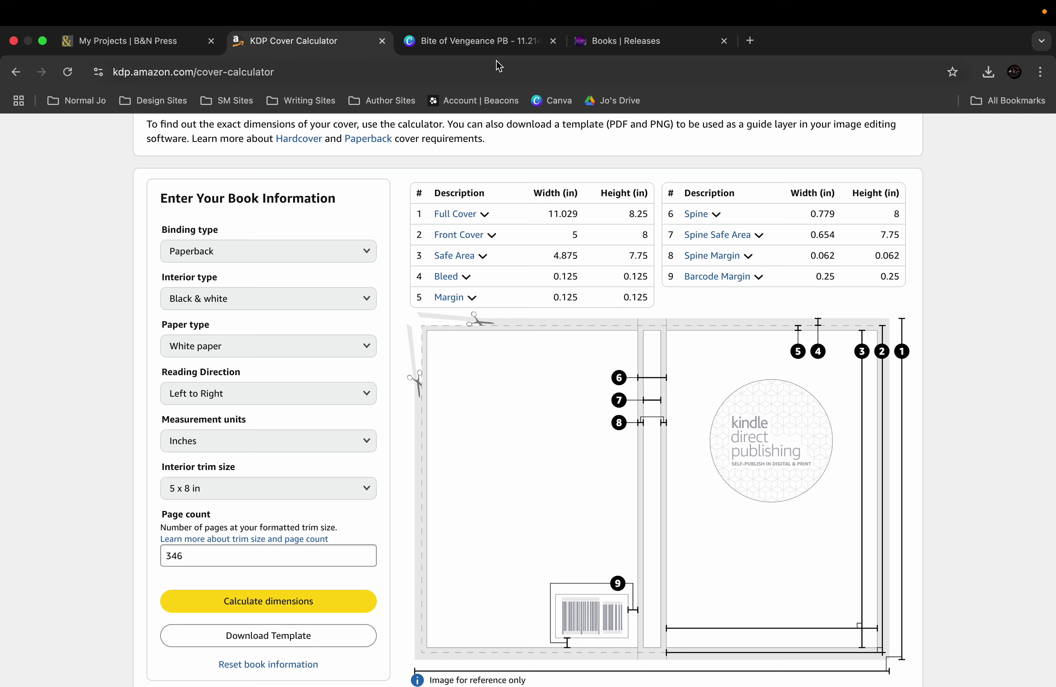
Step: Switch to the Bite of Vengeance PB design in Canva and look at its resize options without applying any
click(513, 43)
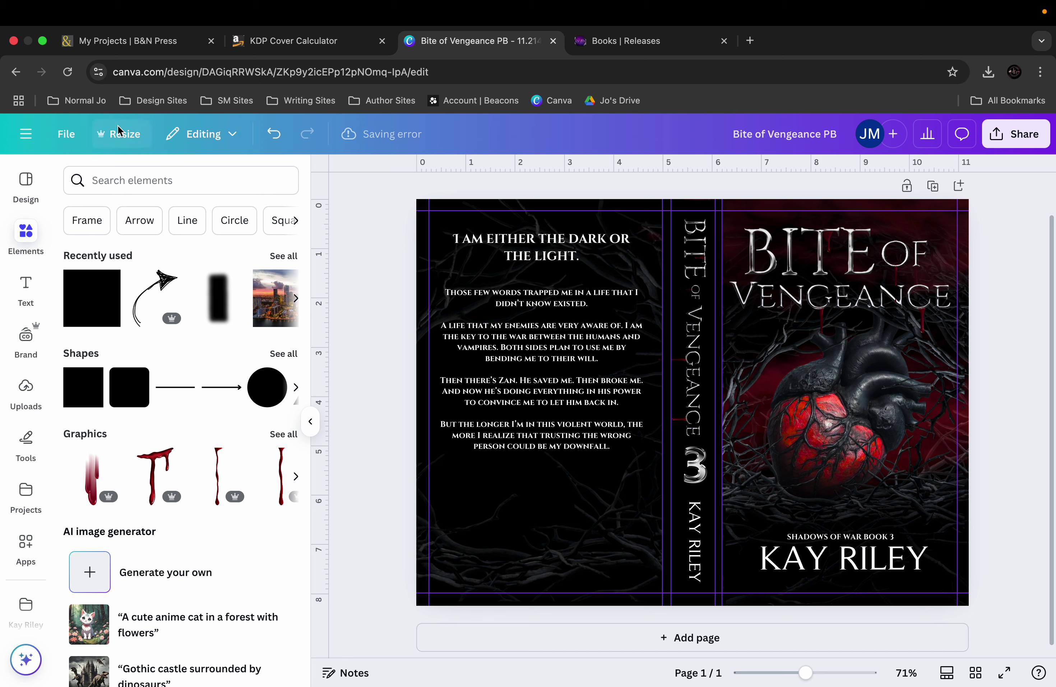
click(124, 135)
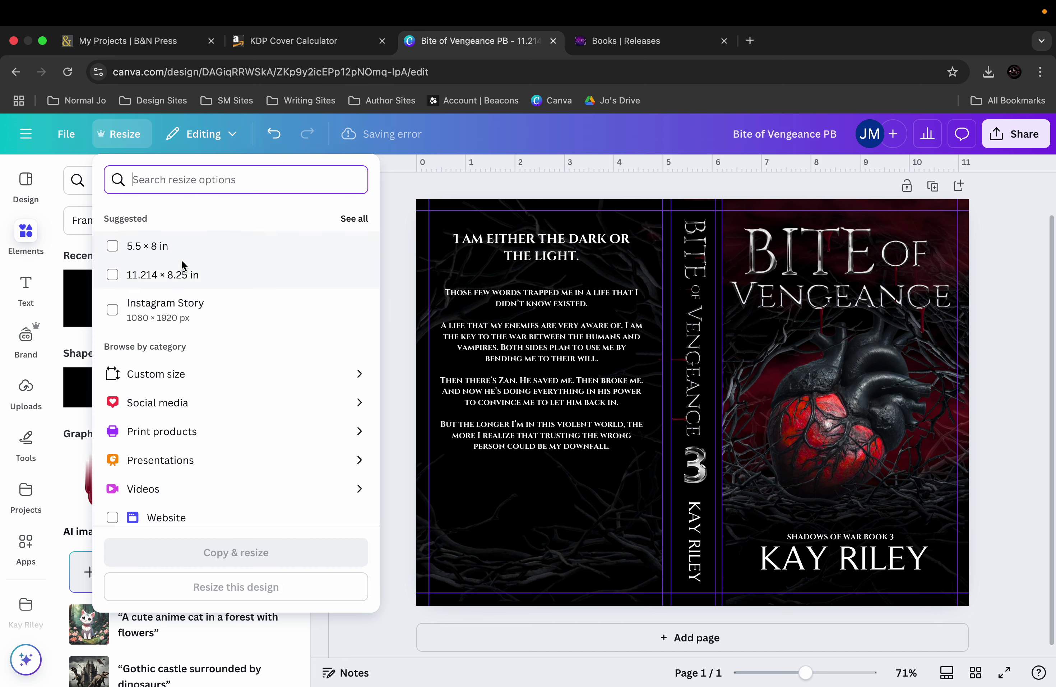
click(404, 187)
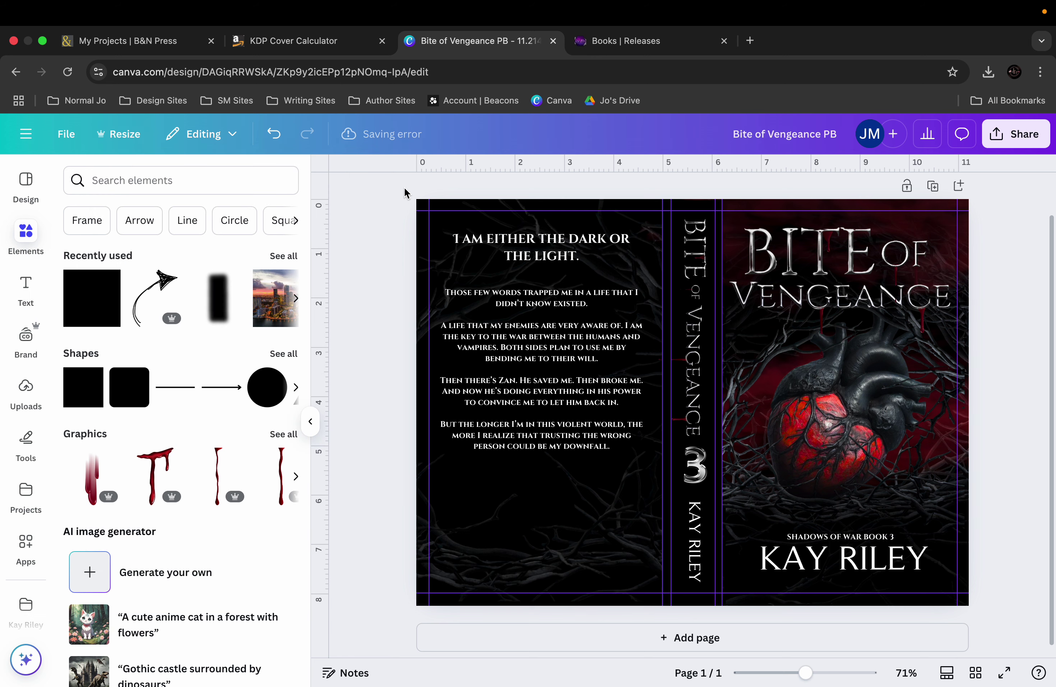
Step: Return to the KDP Cover Calculator, recalculate the dimensions and extract the recently downloaded paperback template zip
click(323, 39)
scroll(488, 410, down, 3)
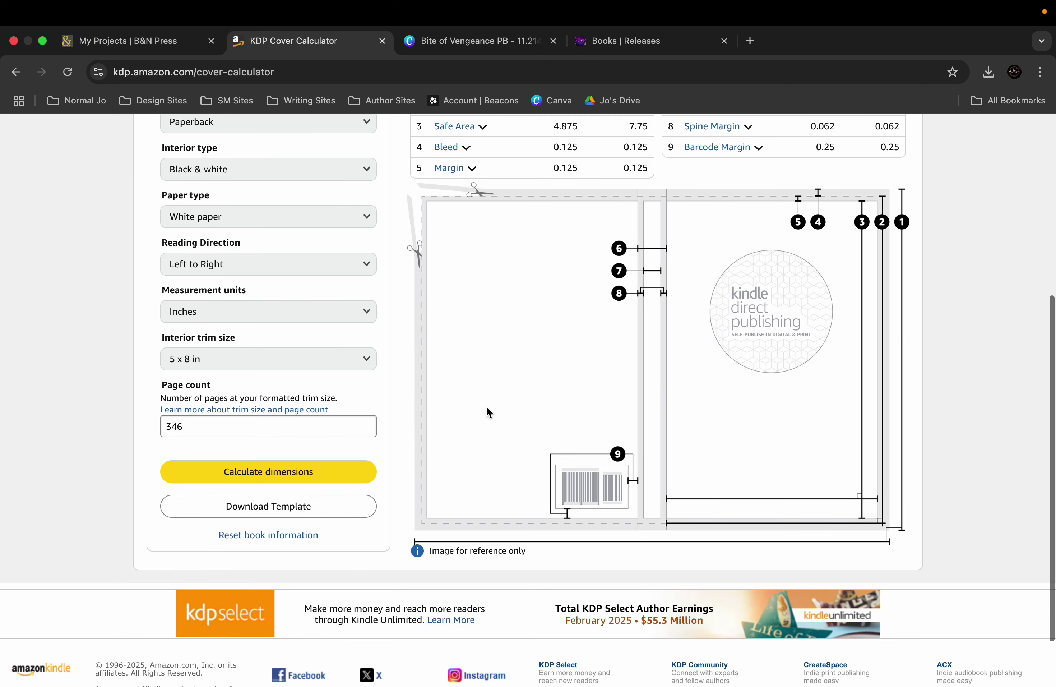
click(270, 472)
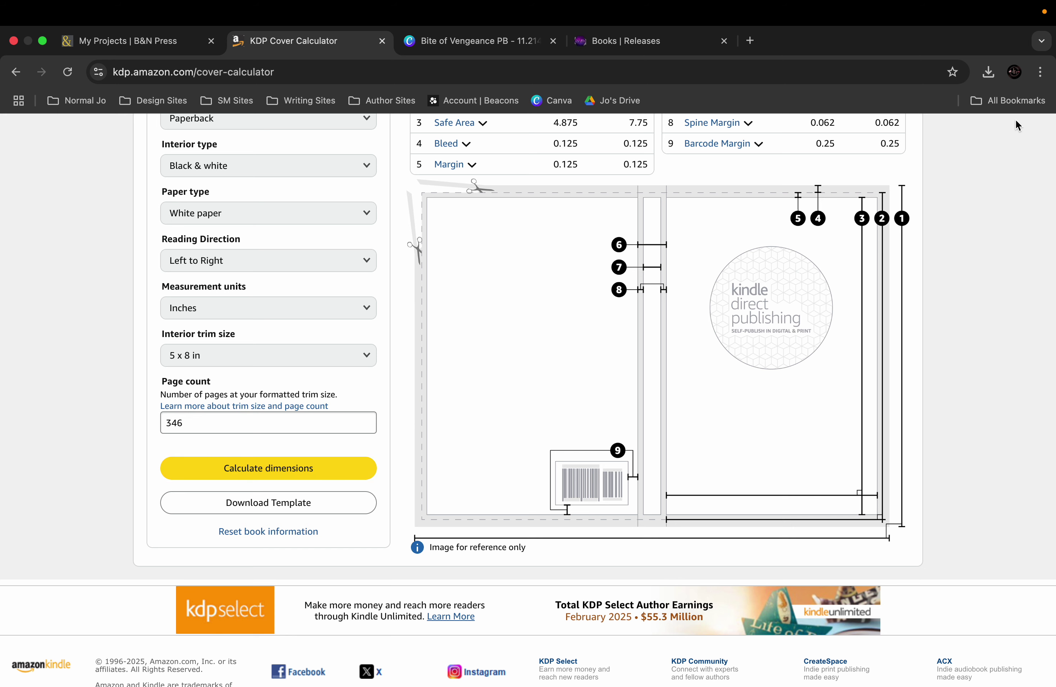
click(988, 72)
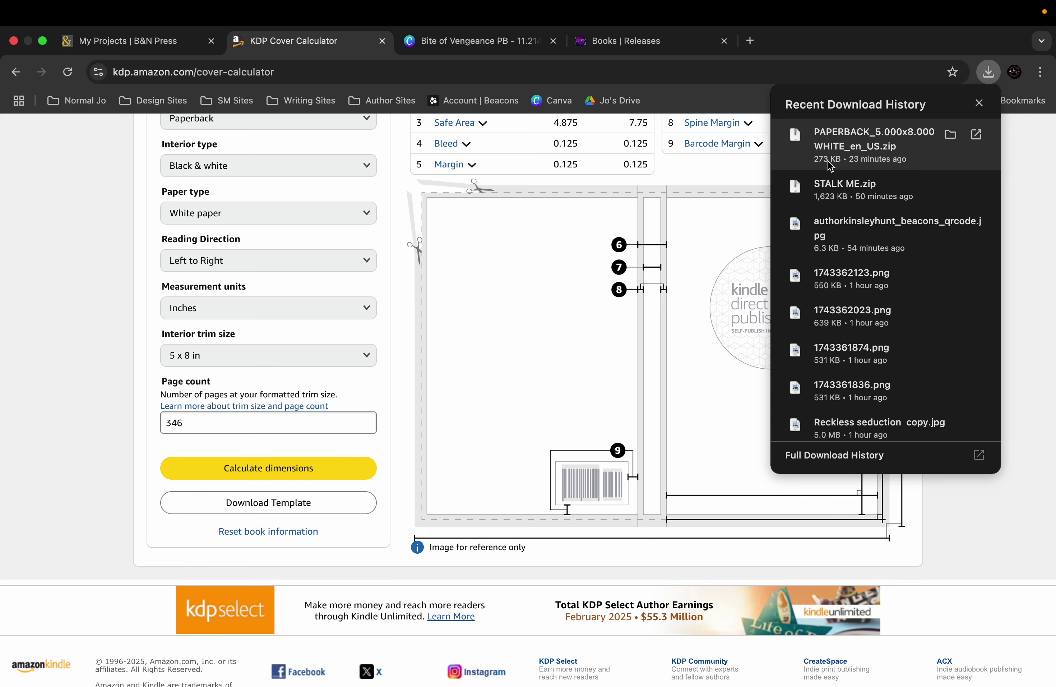
click(844, 137)
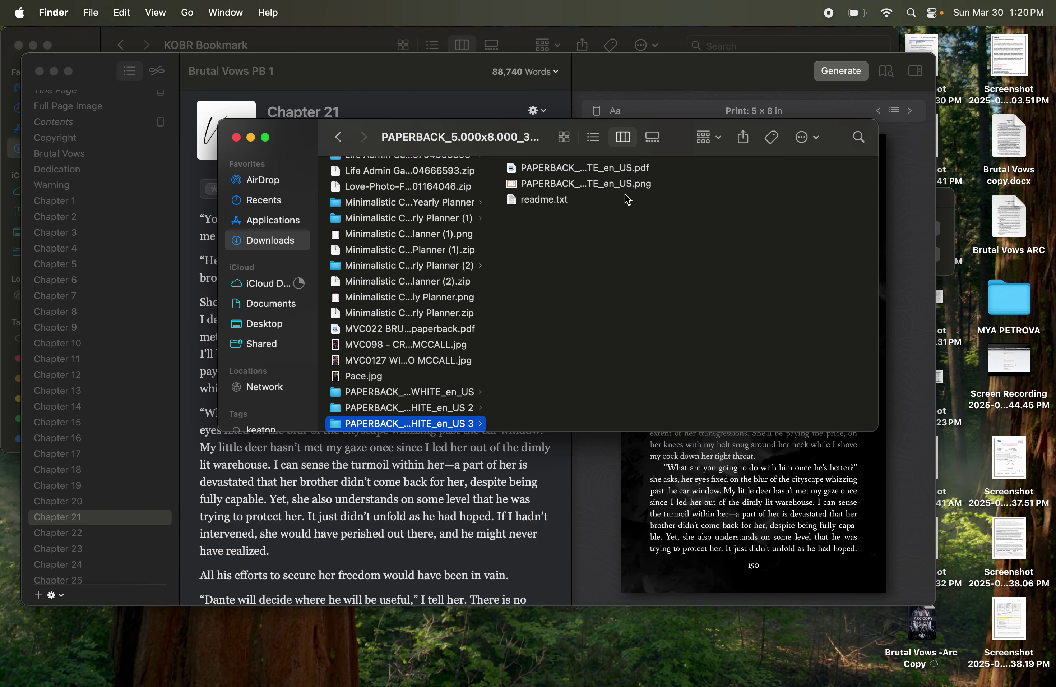
Step: Preview the PDF and PNG versions of the cover template in the extracted 346-page paperback folder
click(642, 169)
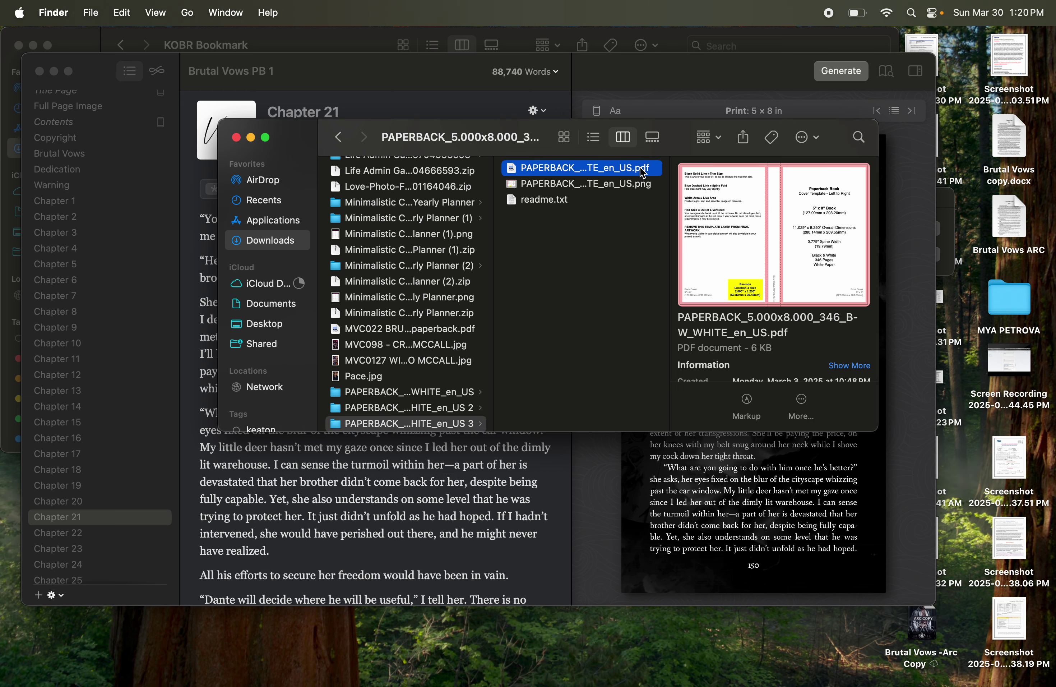
click(629, 185)
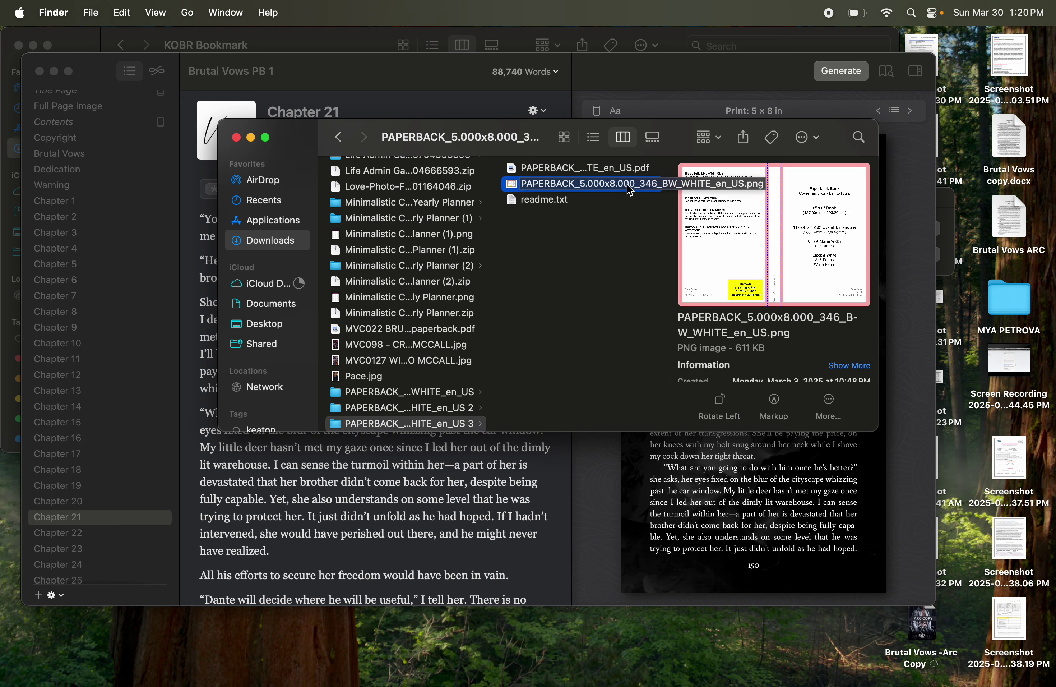
click(607, 255)
click(633, 183)
click(640, 170)
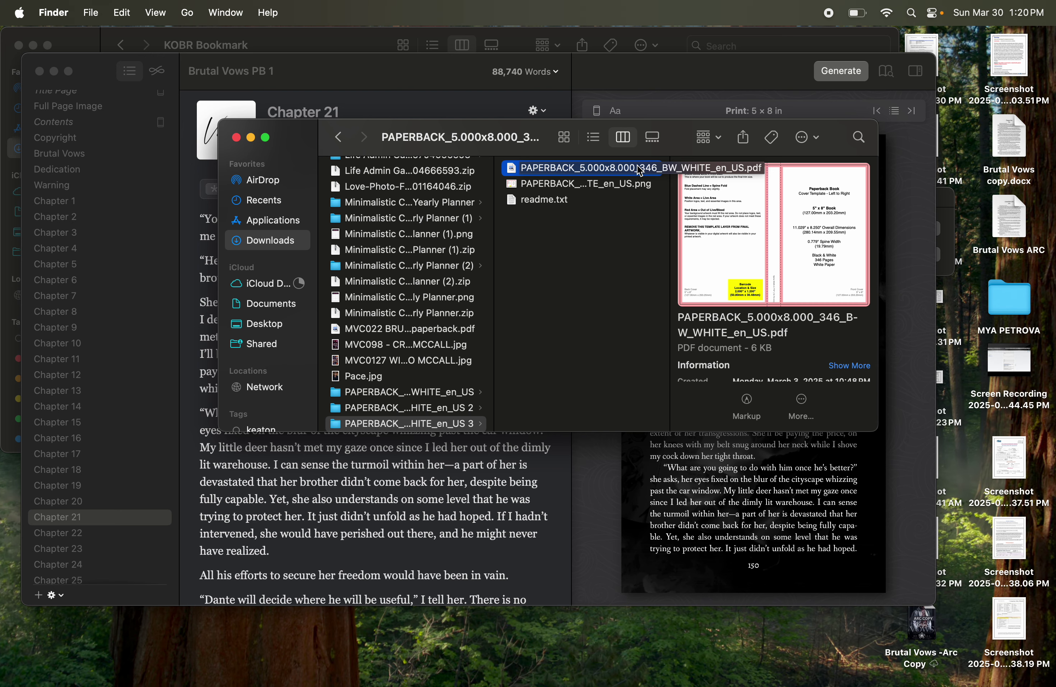
click(625, 183)
Step: Go back to the Canva cover design and add the already uploaded paperback cover template image to the page
key(ctrl+Right)
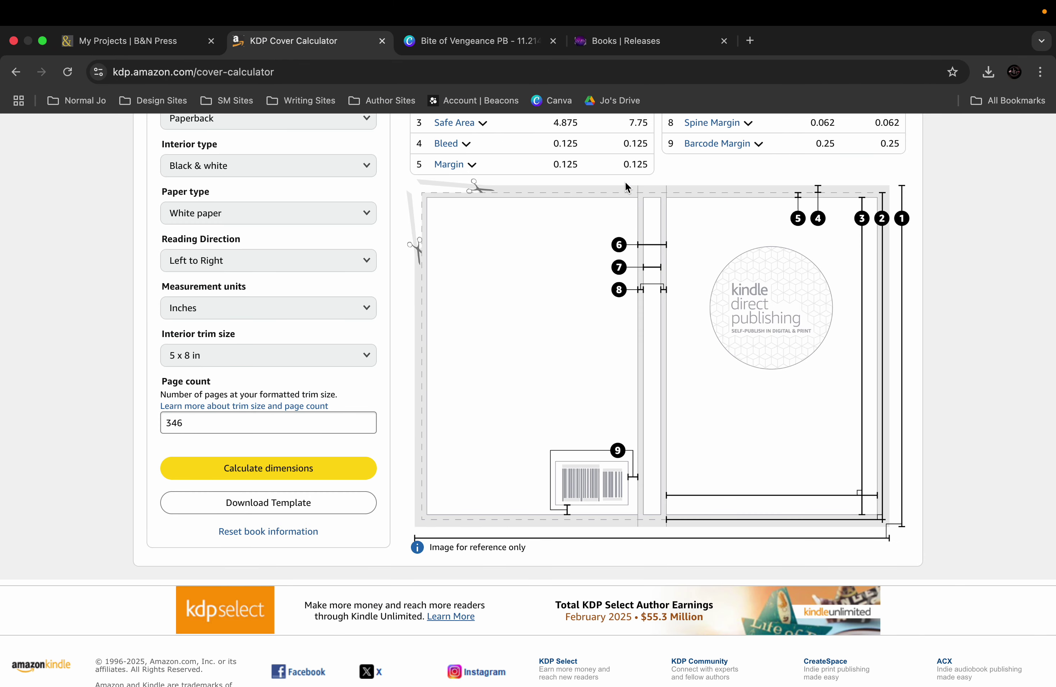
click(489, 48)
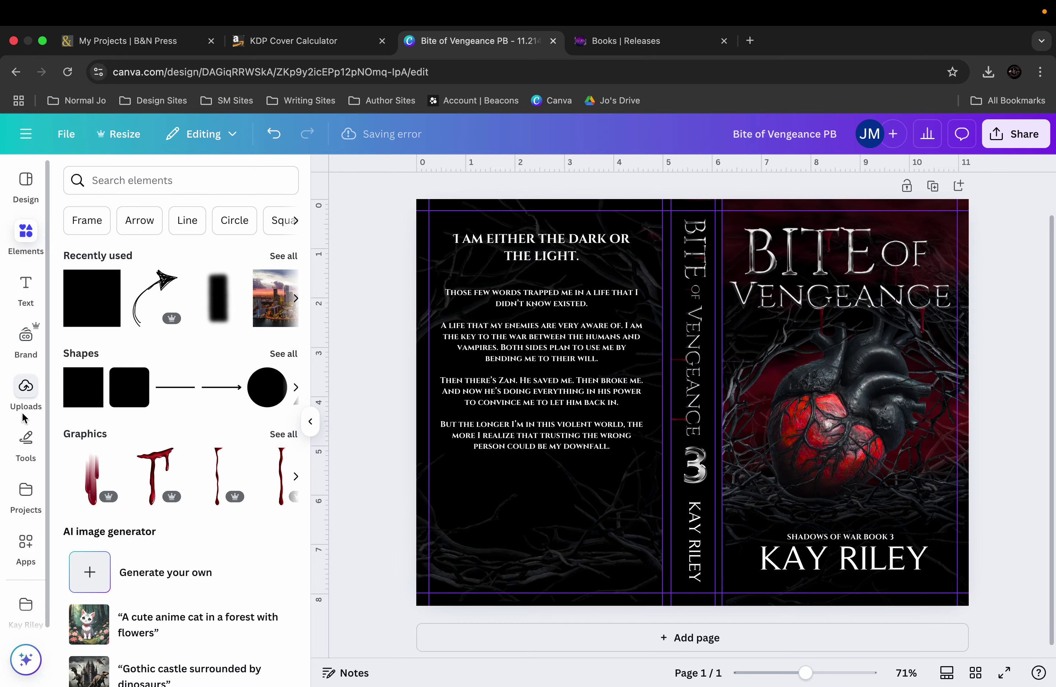
click(26, 395)
click(202, 217)
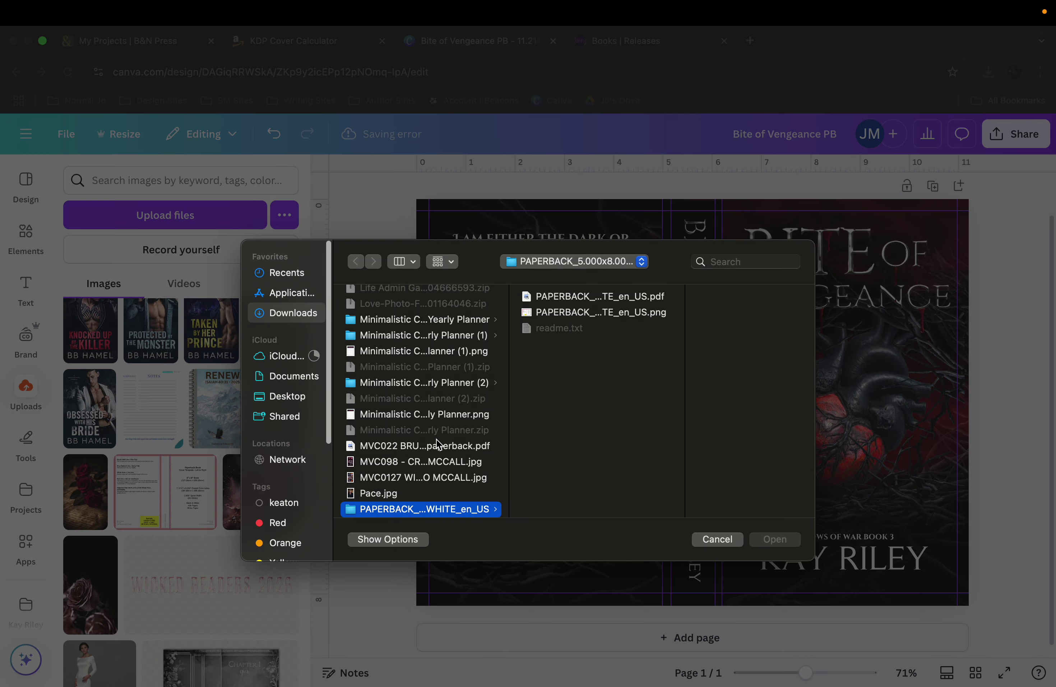
click(730, 543)
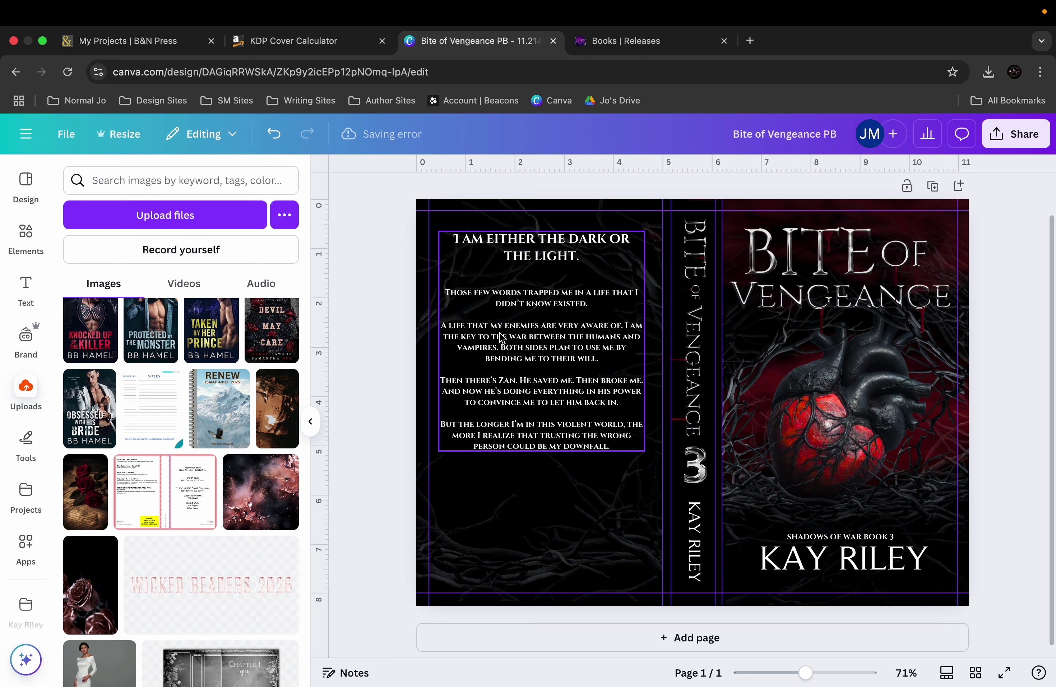
click(130, 523)
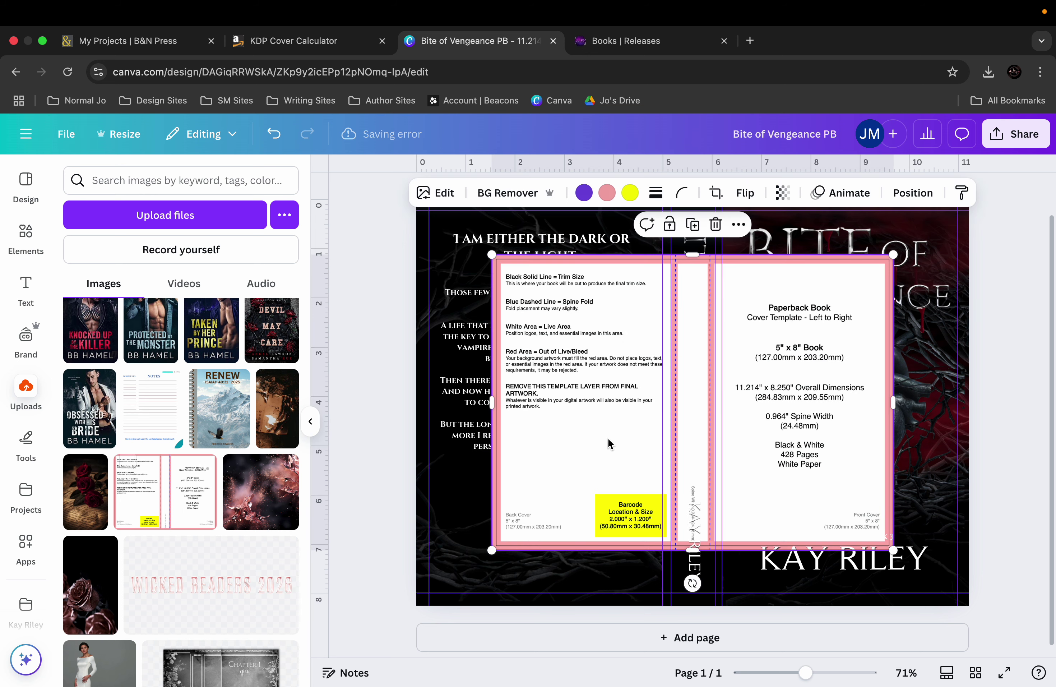
Step: Move the cover template image to the upper-left corner of the page
drag(618, 439, 543, 393)
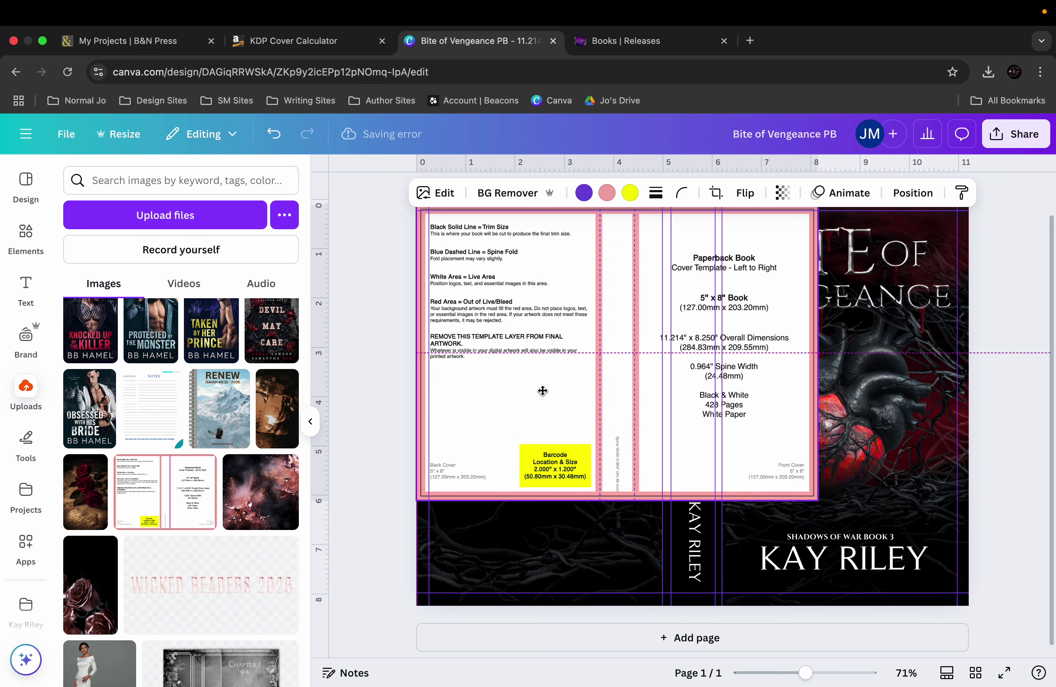
key(shift+Up)
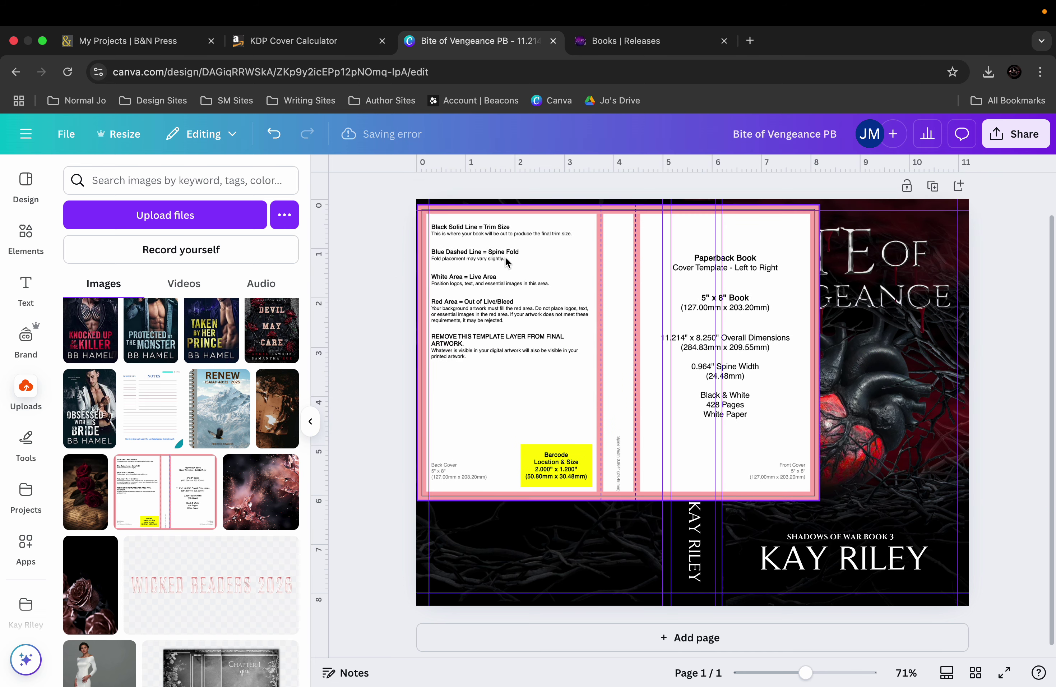
key(Up)
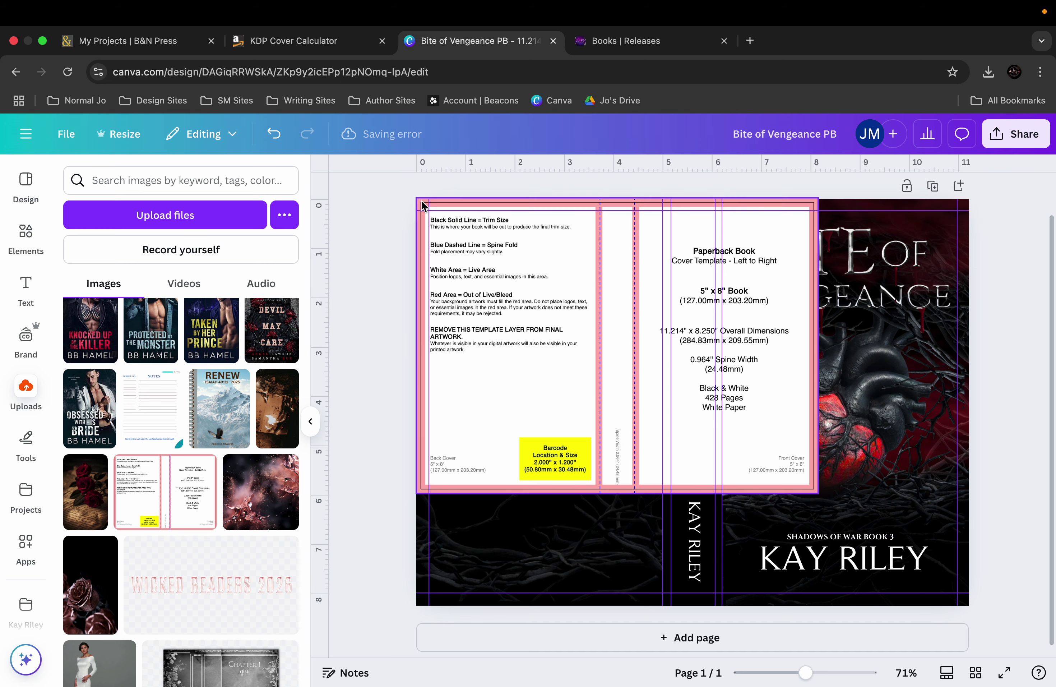
drag(444, 217, 443, 217)
click(372, 243)
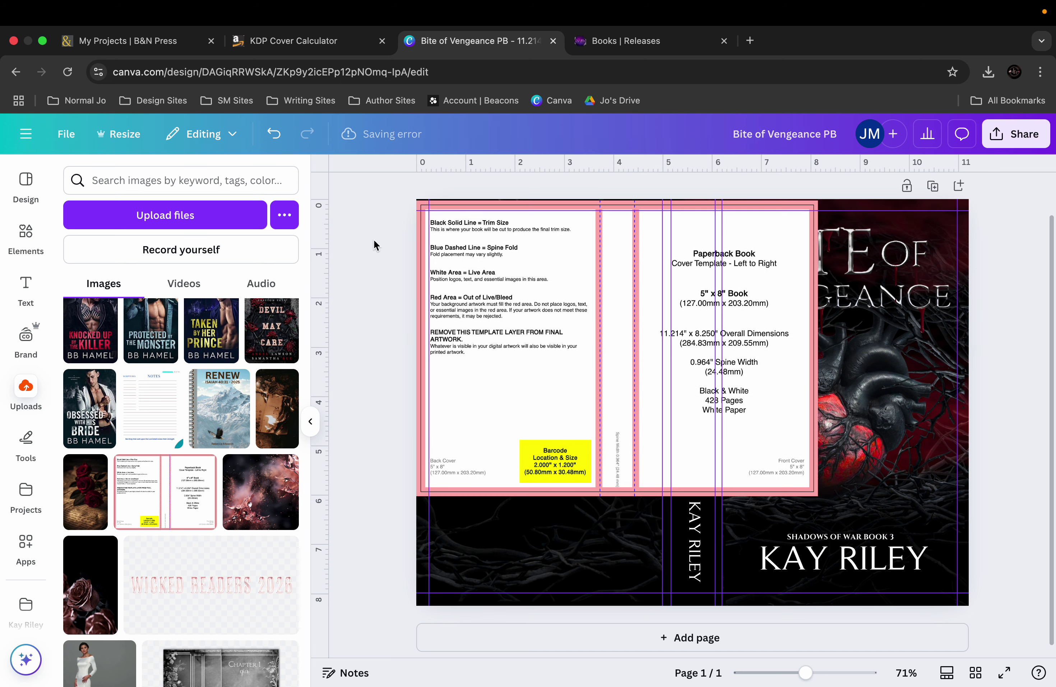
Step: Fine-tune the template's position so its top edge lines up exactly with the top edge of the page
click(464, 243)
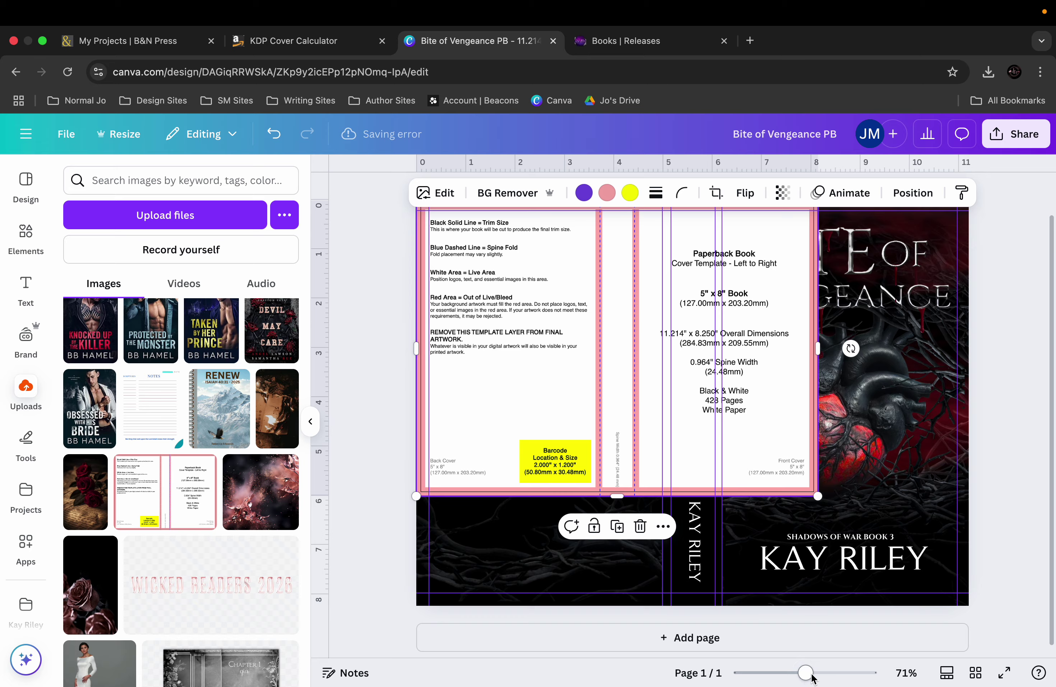
drag(807, 673, 823, 675)
scroll(580, 463, up, 5)
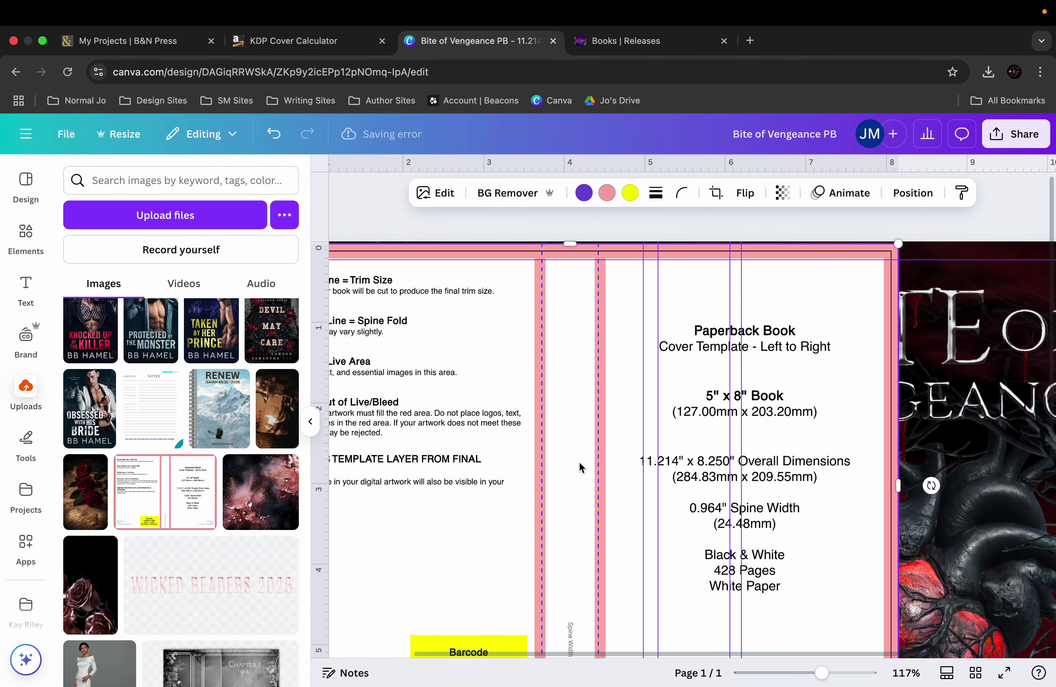
scroll(579, 464, left, 3)
drag(475, 365, 476, 359)
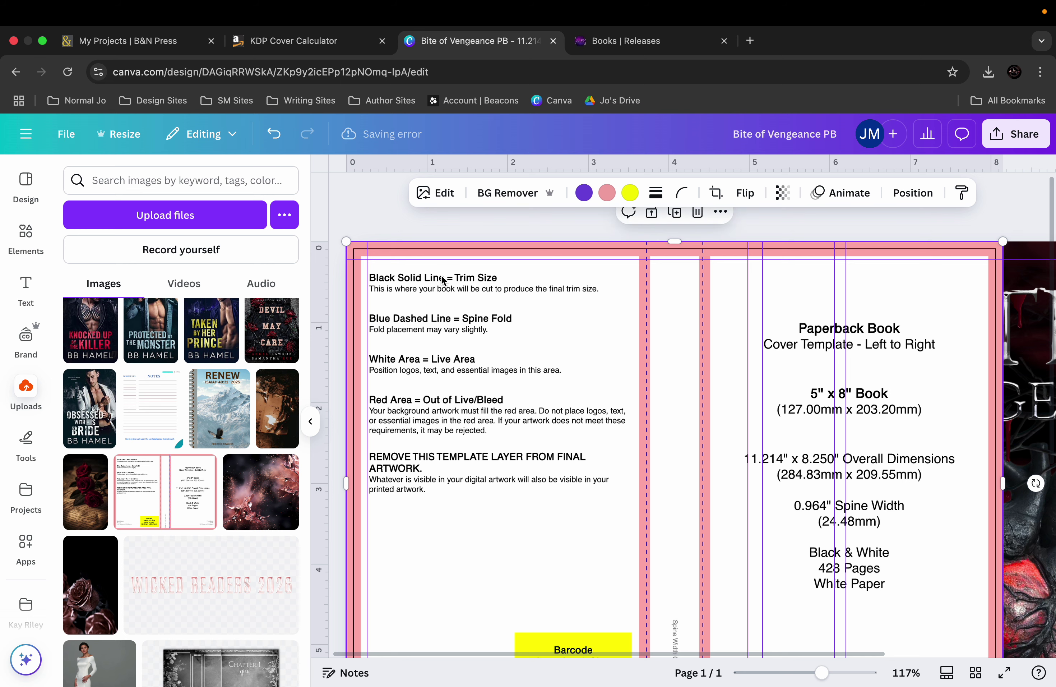
click(439, 234)
scroll(498, 247, down, 4)
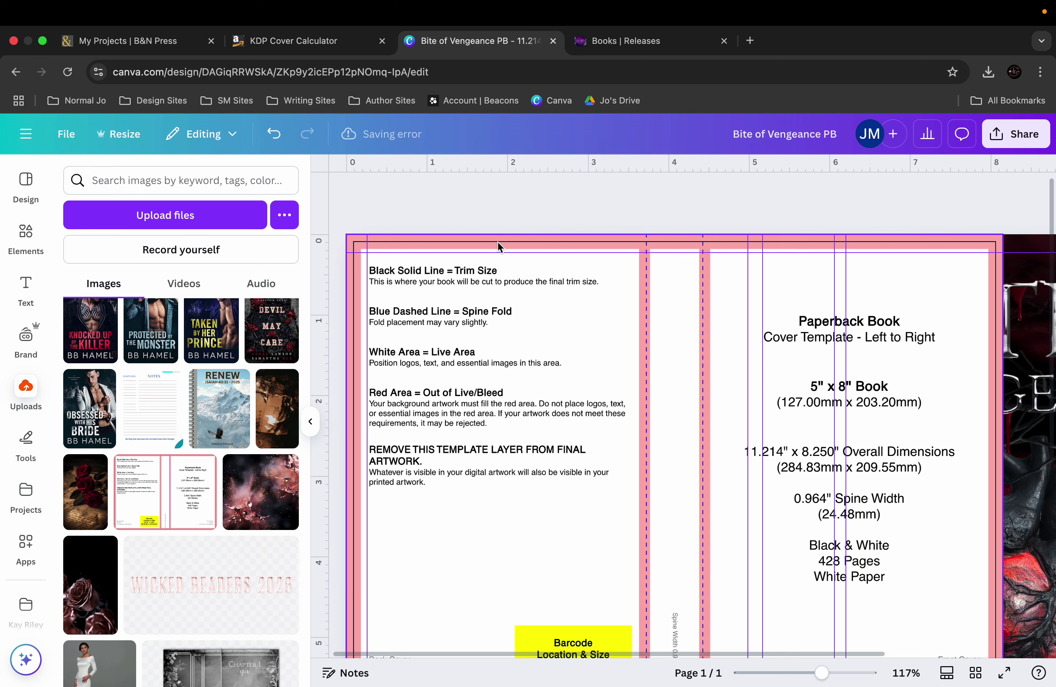
Step: Enlarge the template image from its lower-right corner until it covers the whole 11.214 x 8.25 in page
drag(821, 672, 801, 672)
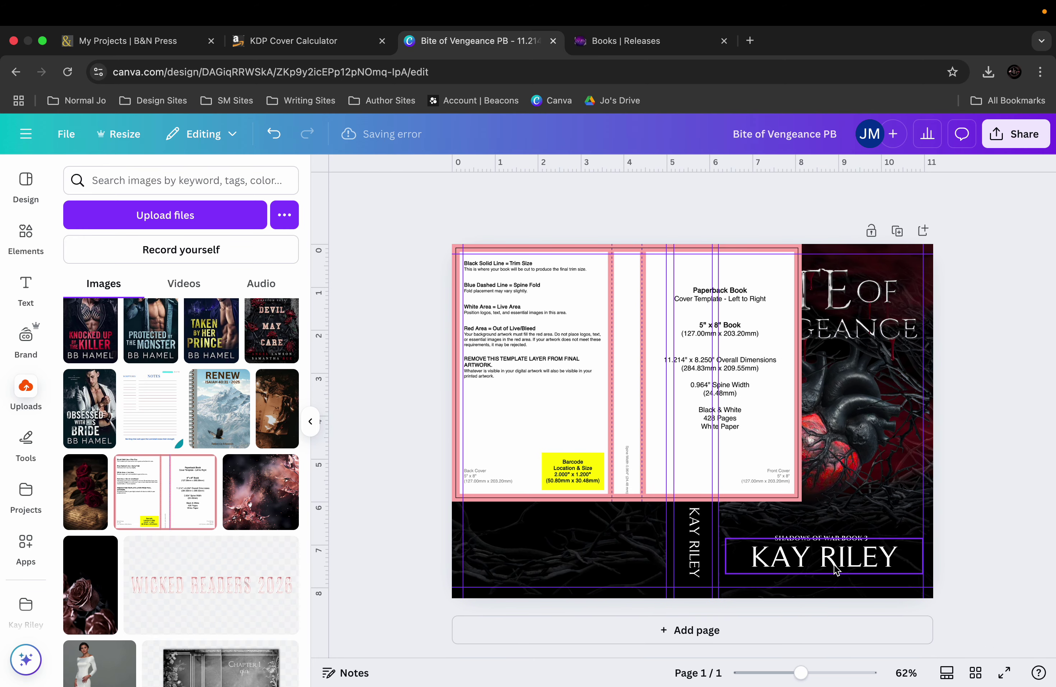
click(775, 418)
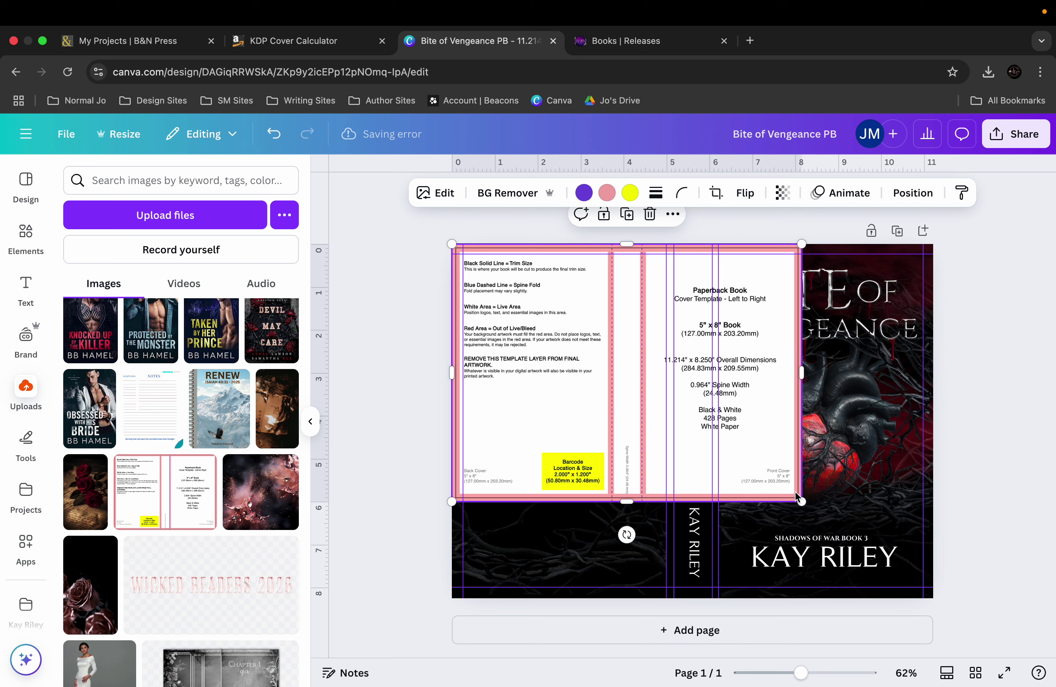
drag(802, 504, 933, 602)
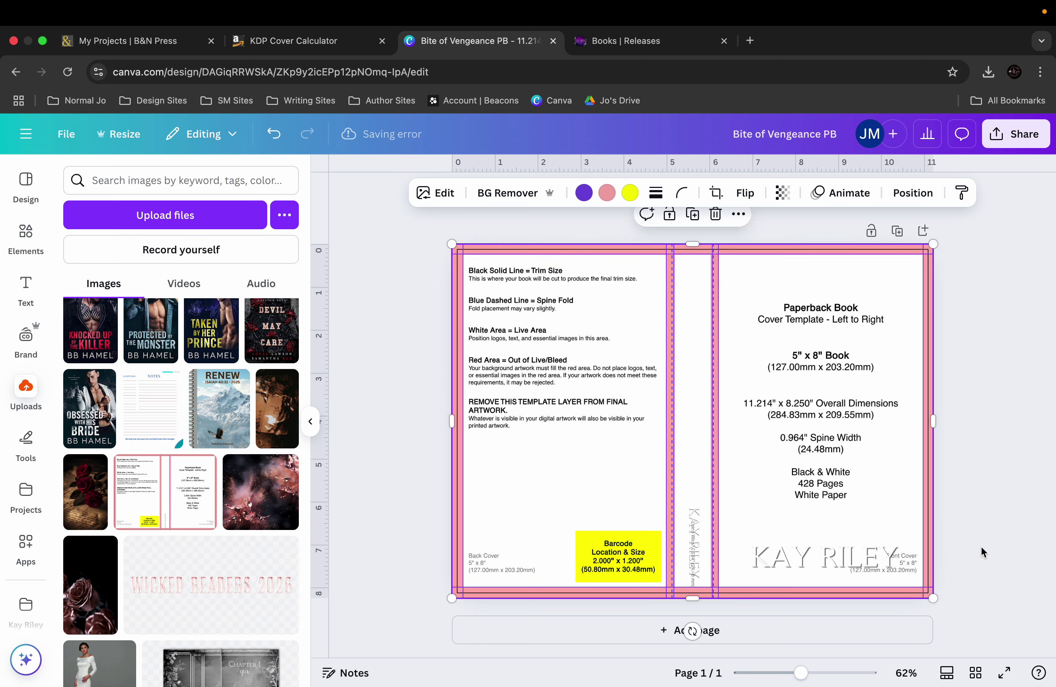
Step: Unlock all the ruler guides on the cover design so that they can be moved
click(980, 553)
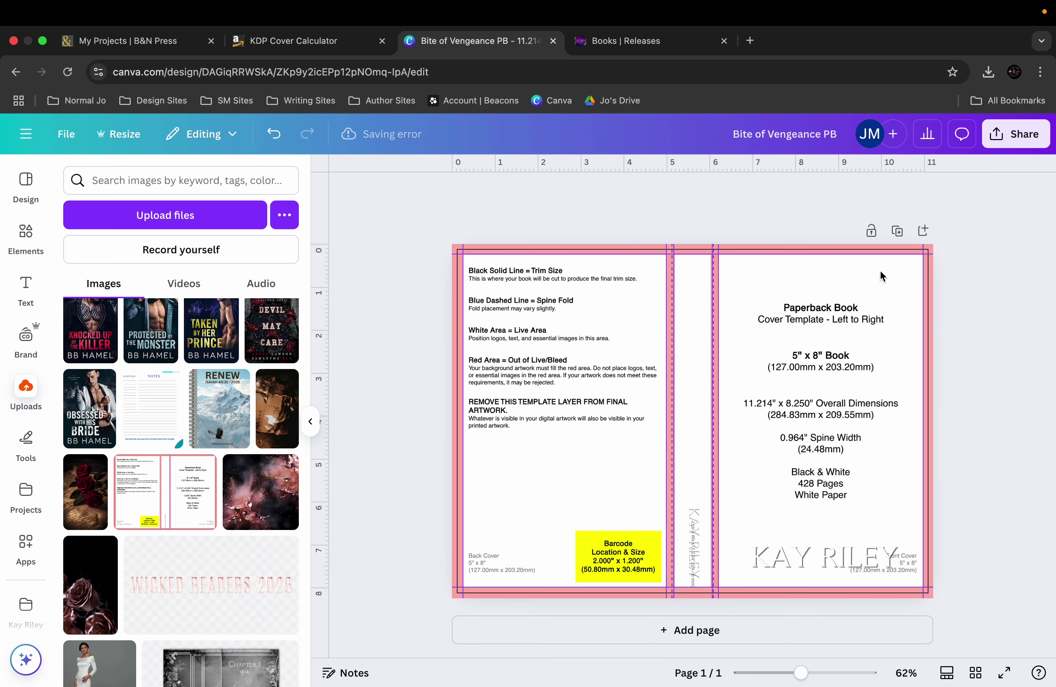
click(74, 144)
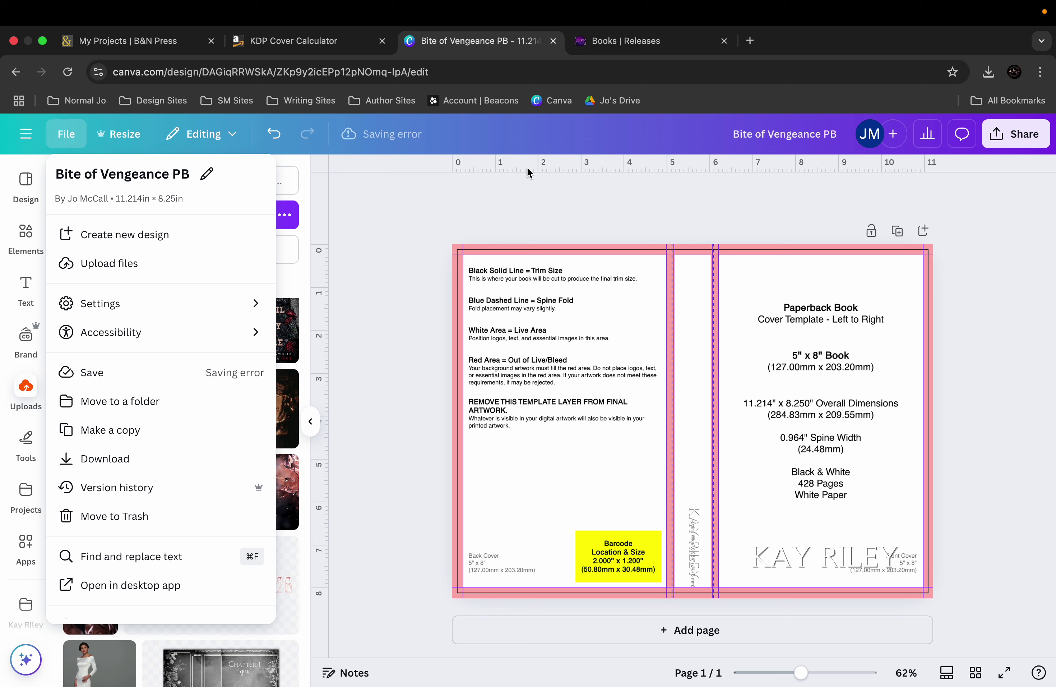
mouse_move(206, 302)
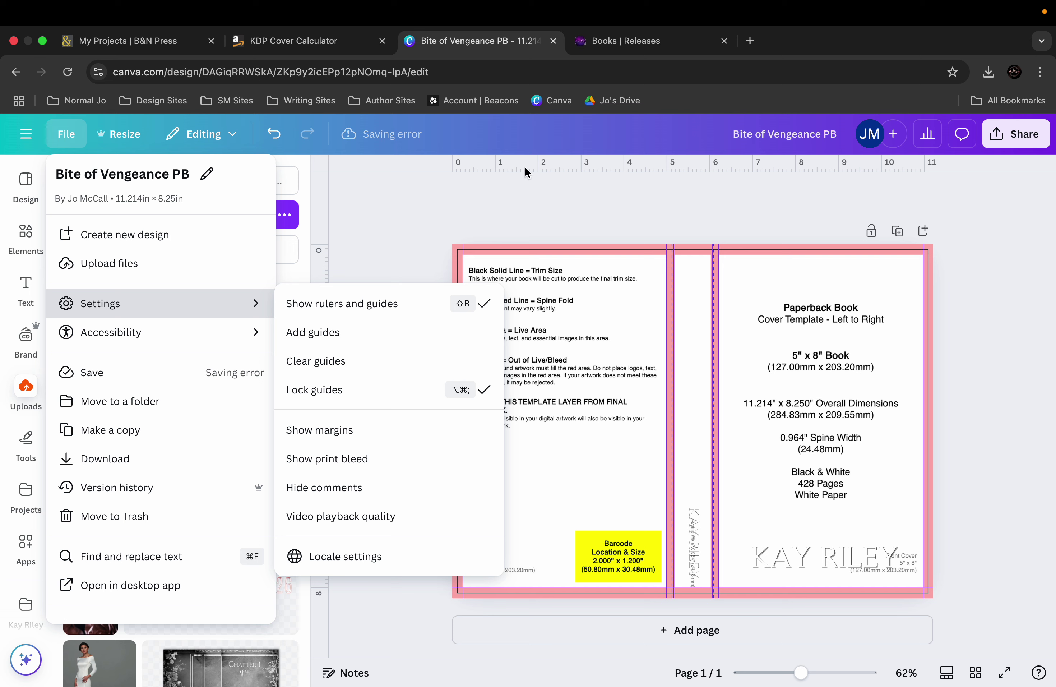
click(323, 391)
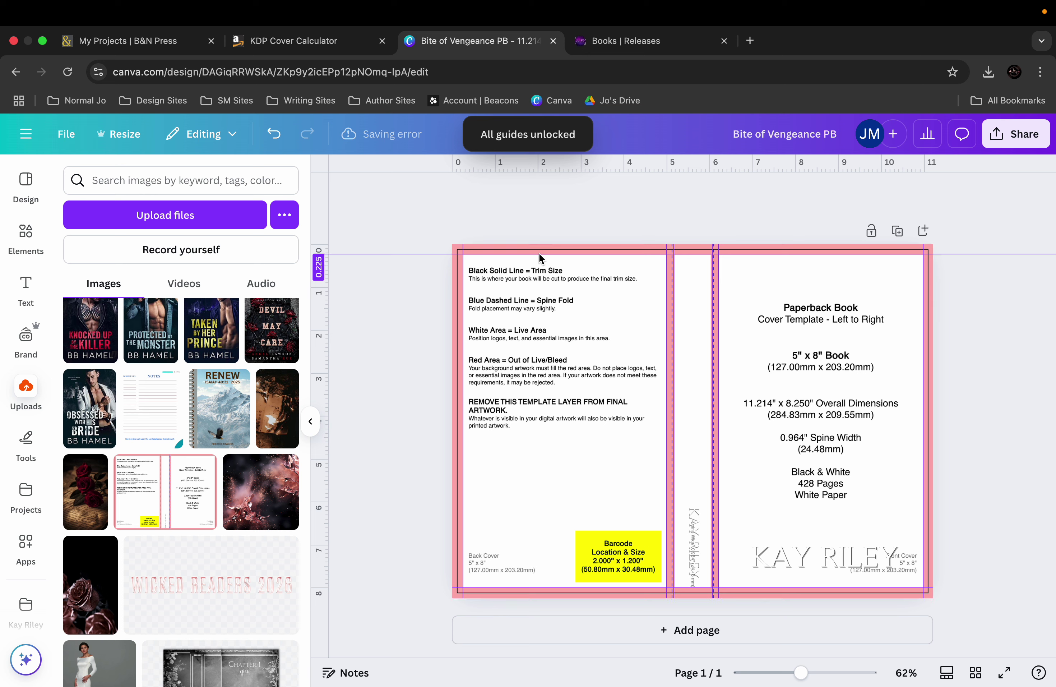
click(660, 253)
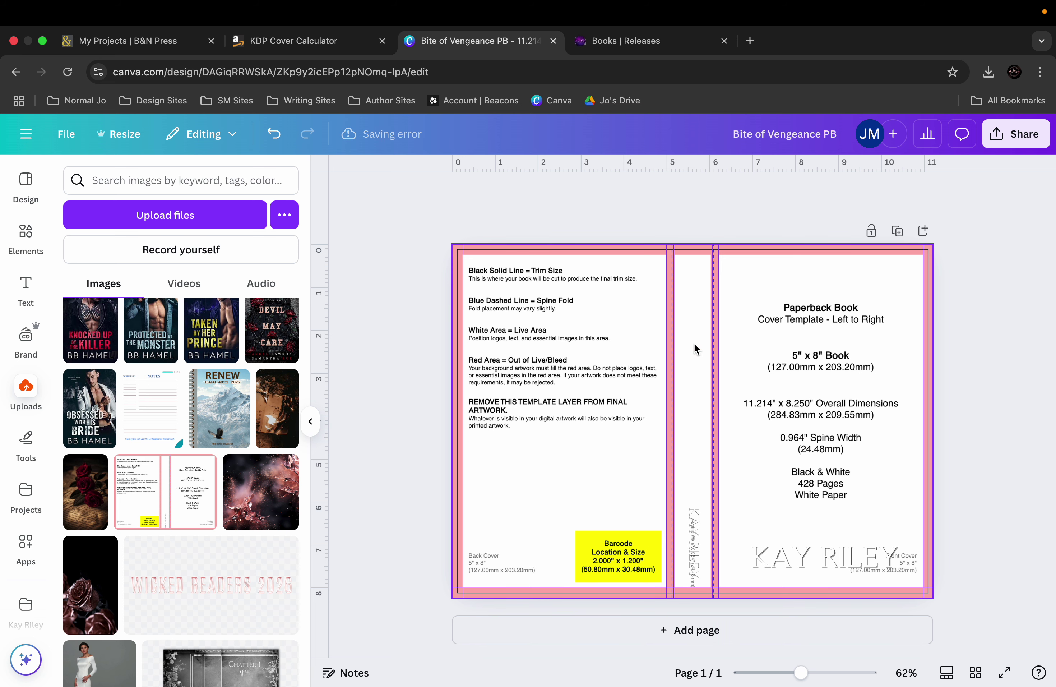
Step: Select the template image on the page and lock the guides
click(615, 322)
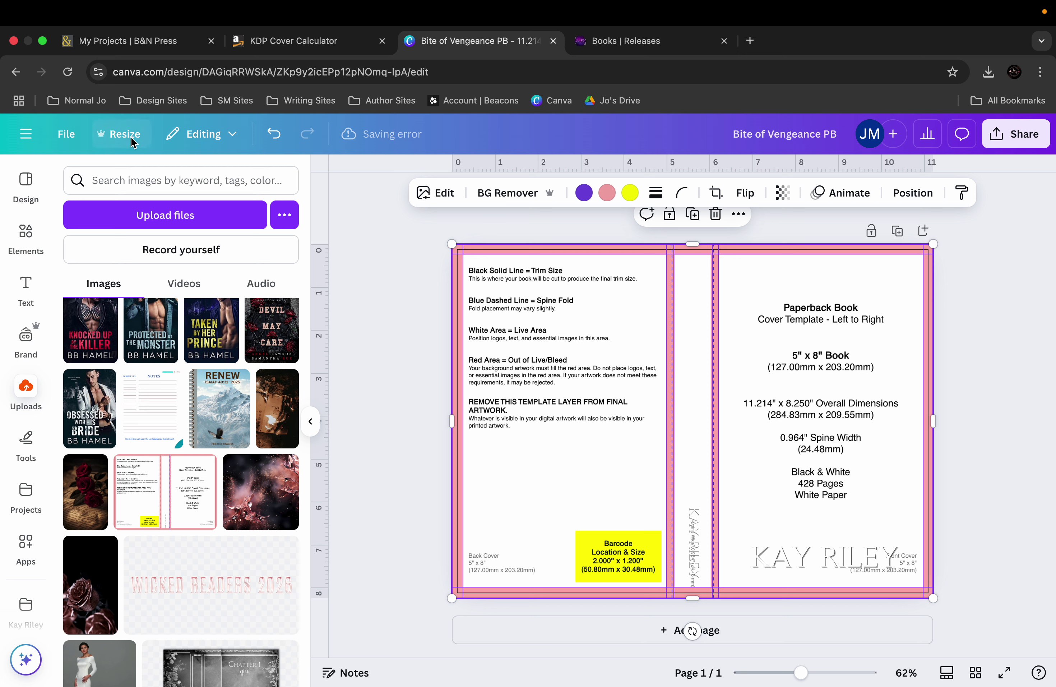
click(66, 133)
click(105, 299)
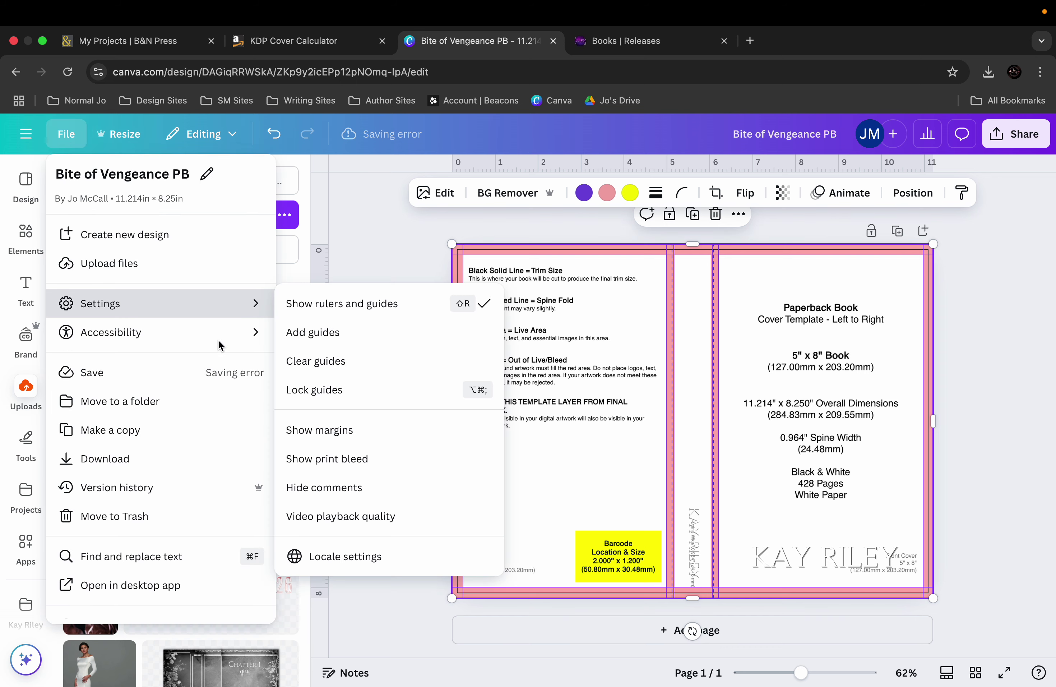
click(305, 389)
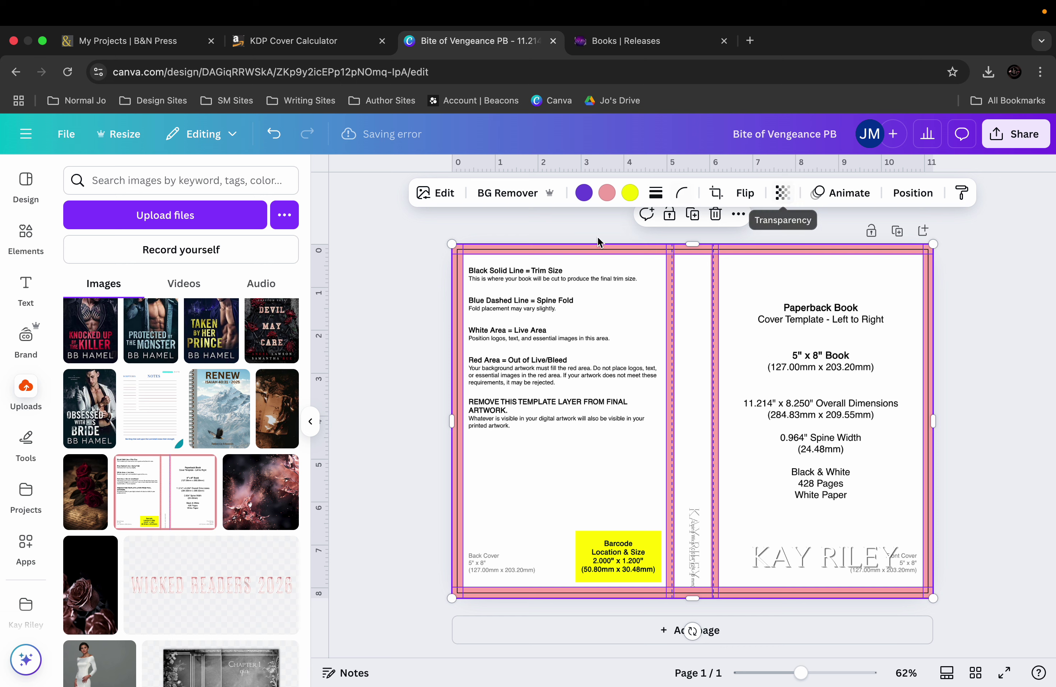
Step: Set the template image's transparency to 41 and check the cover artwork against its trim, spine and barcode areas
click(783, 193)
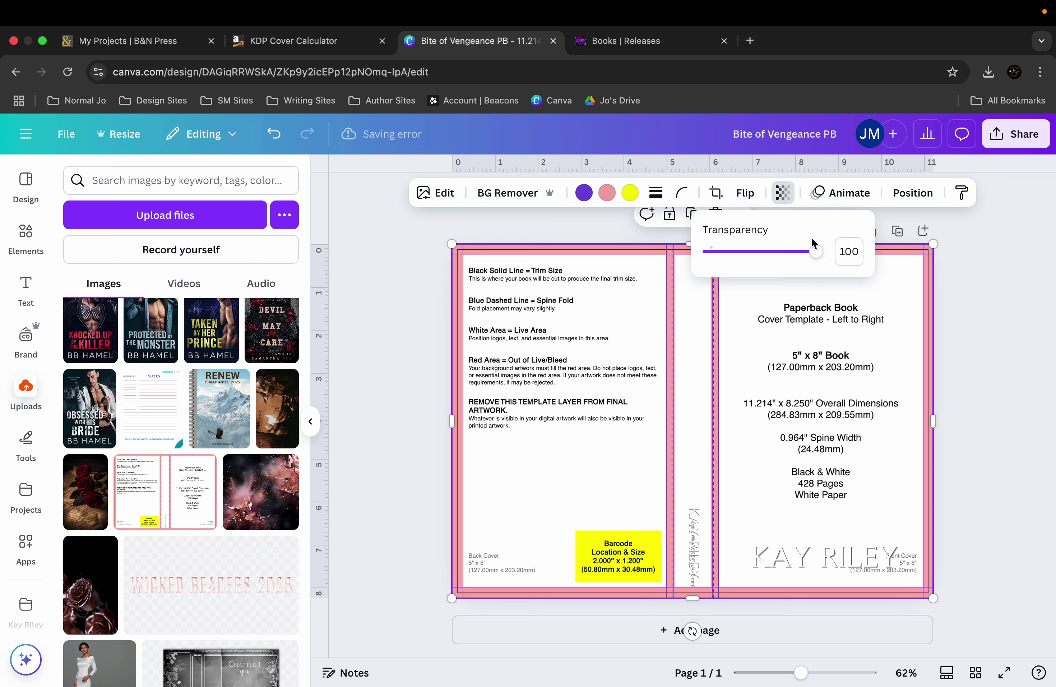
drag(813, 248, 754, 256)
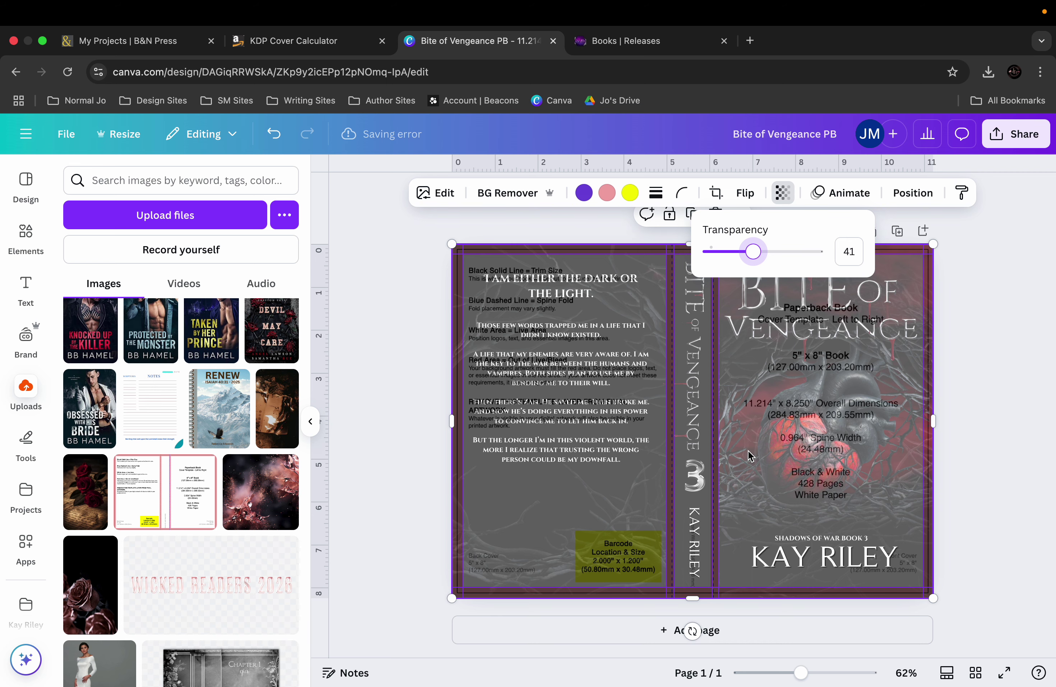
scroll(690, 390, up, 5)
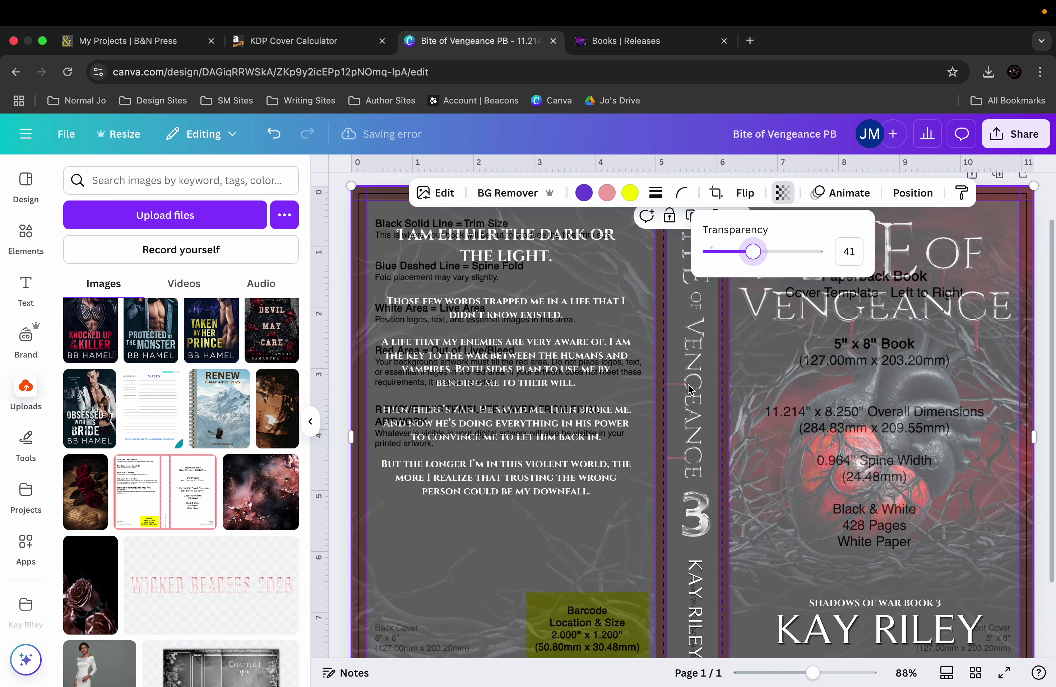
scroll(691, 390, down, 3)
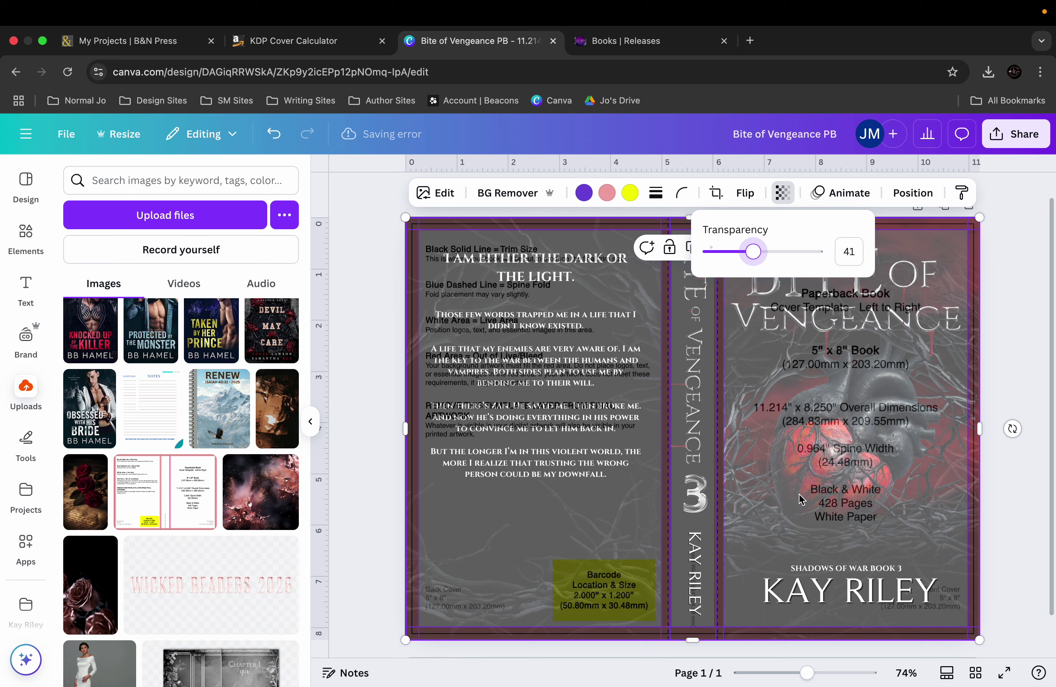
Step: Delete the template overlay from the cover page
click(685, 493)
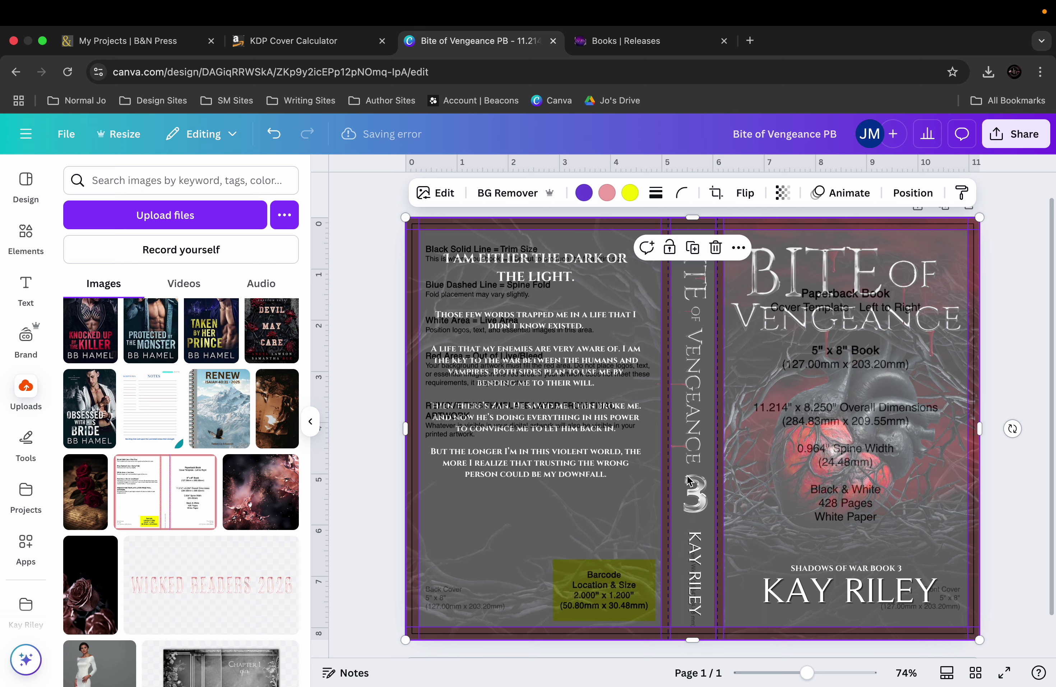
key(Delete)
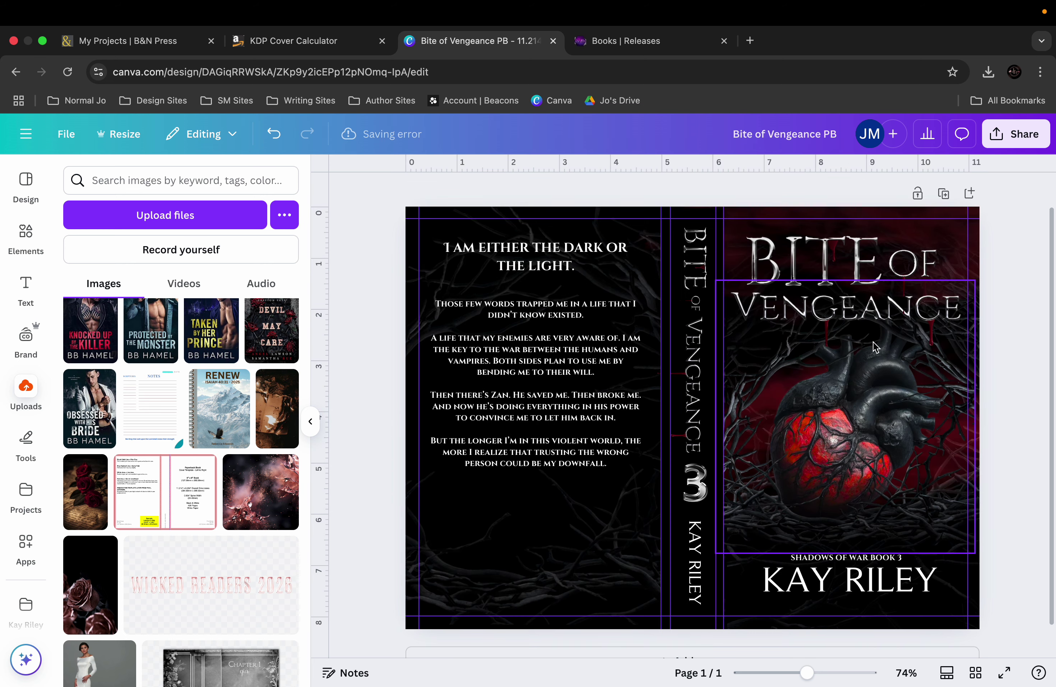
Step: Bring up the cover's download options, choose PDF Print as the file type, and close them without downloading
click(1016, 133)
click(805, 435)
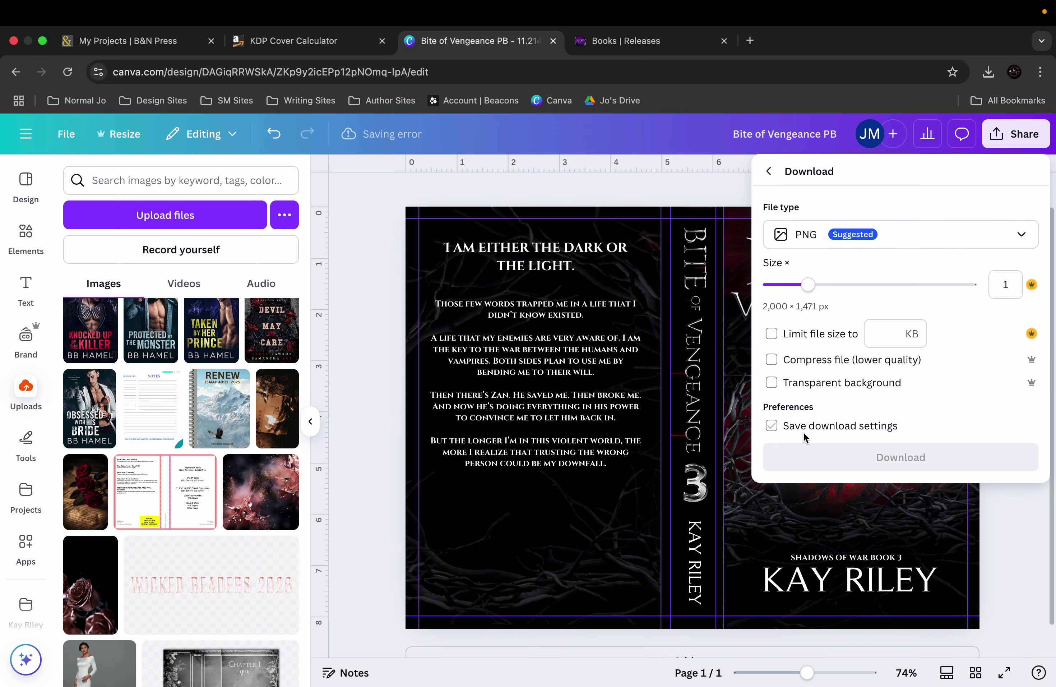
click(796, 457)
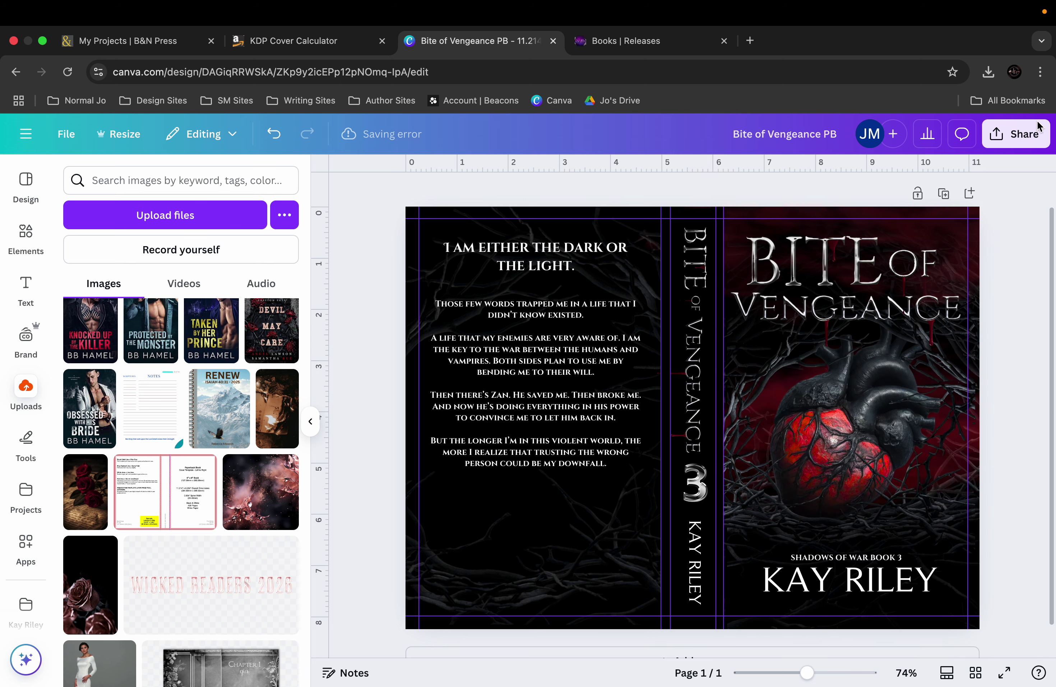
click(1016, 133)
click(796, 430)
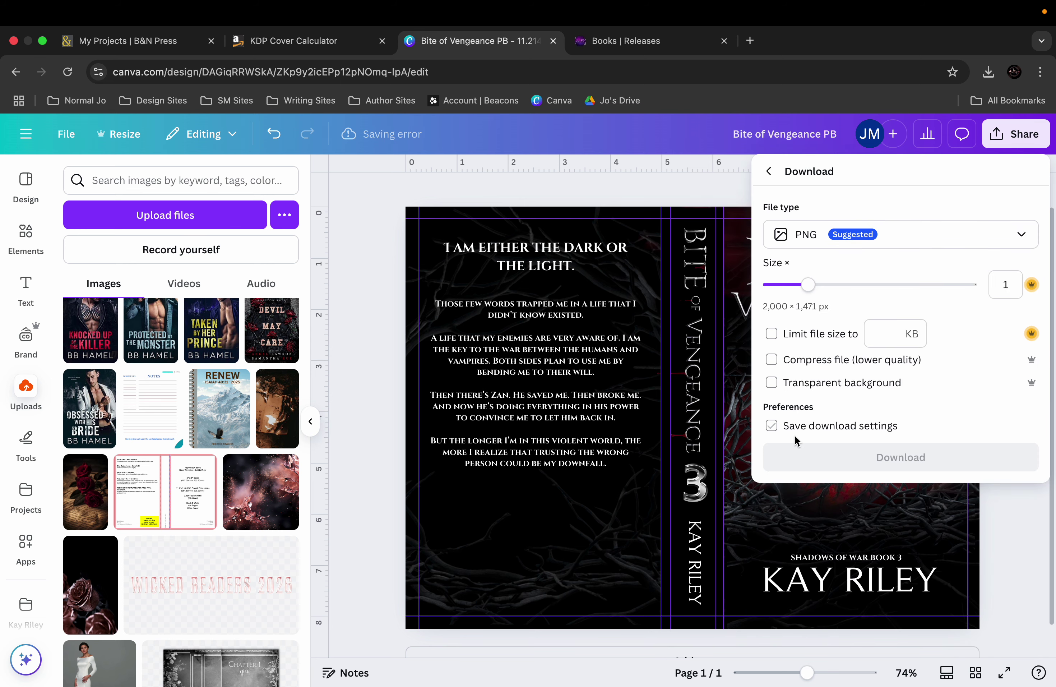
click(837, 236)
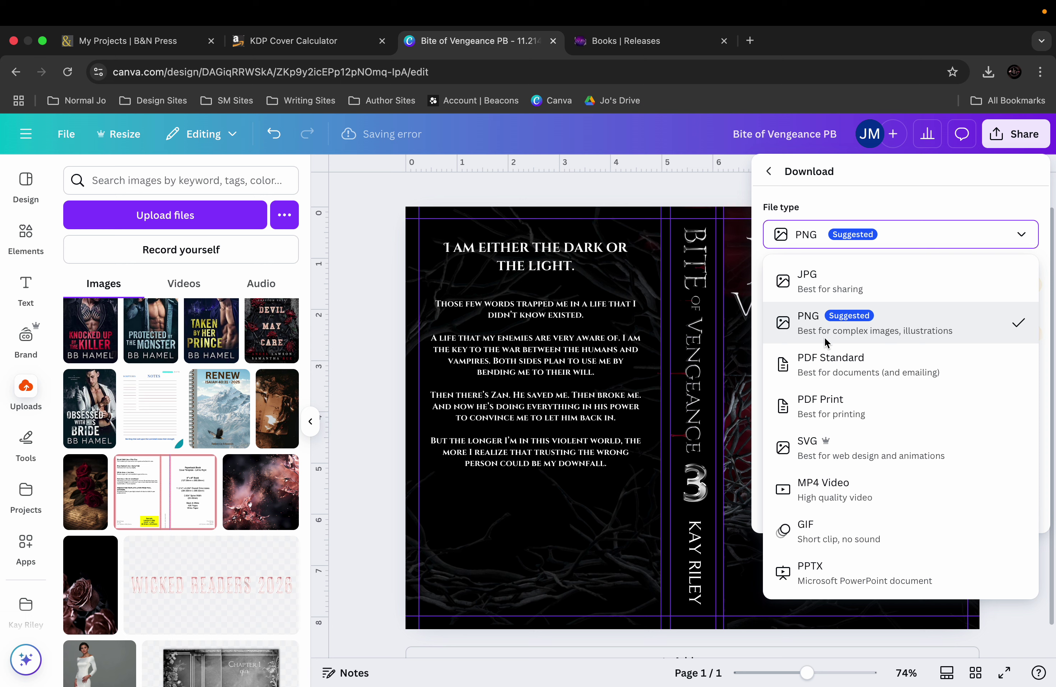
click(816, 400)
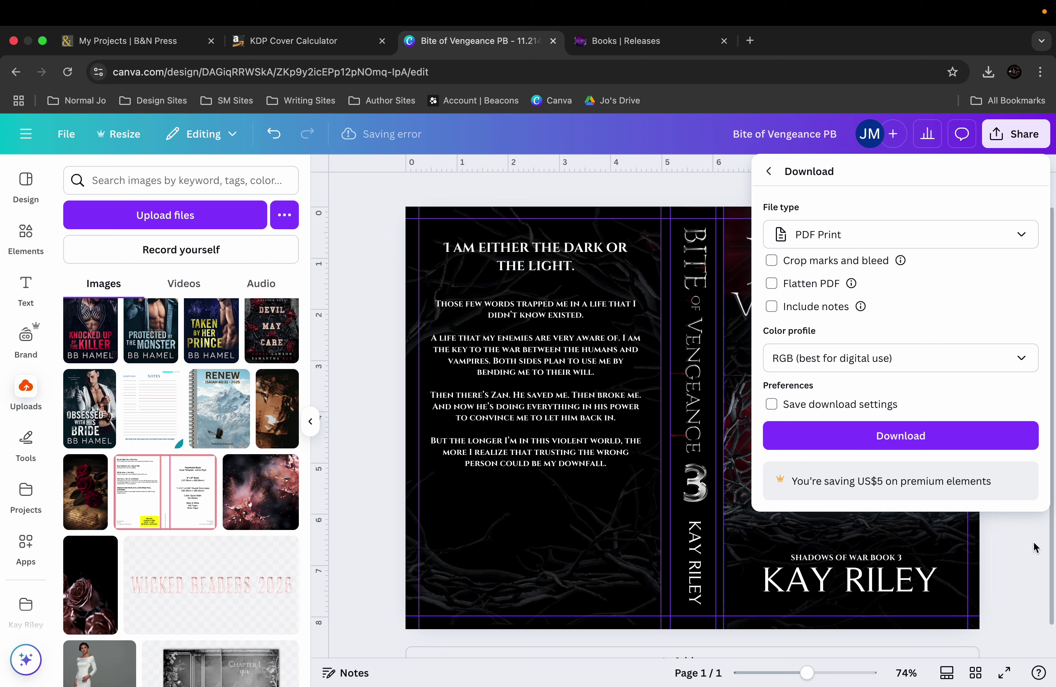
click(1030, 555)
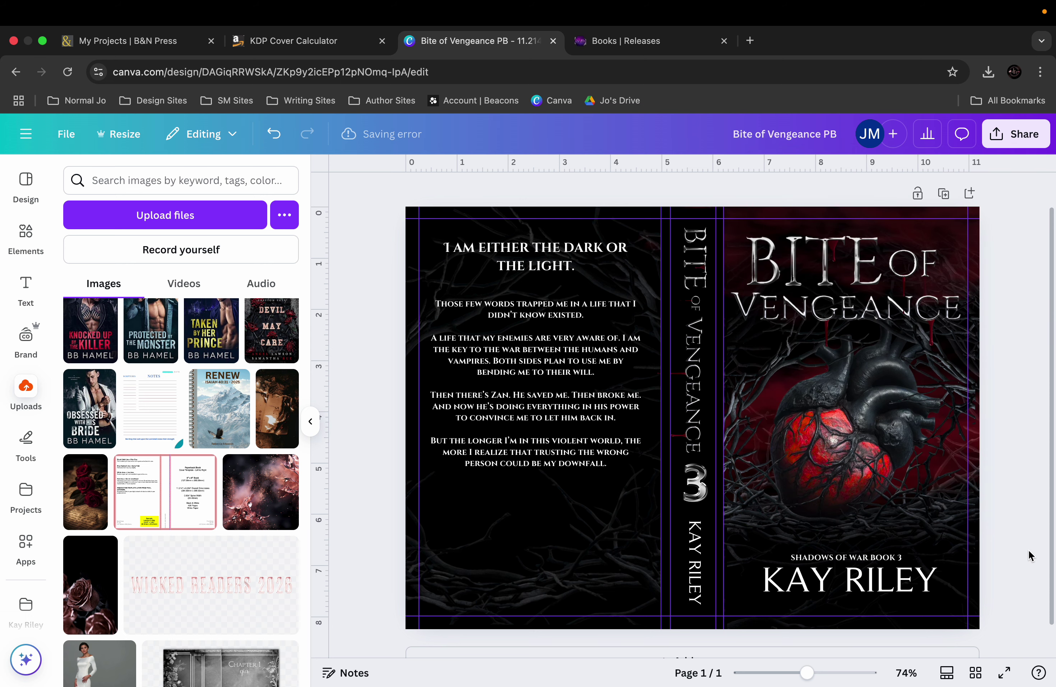
click(1026, 134)
click(1031, 573)
Step: Duplicate the cover page as a second page of the design
scroll(738, 513, down, 1)
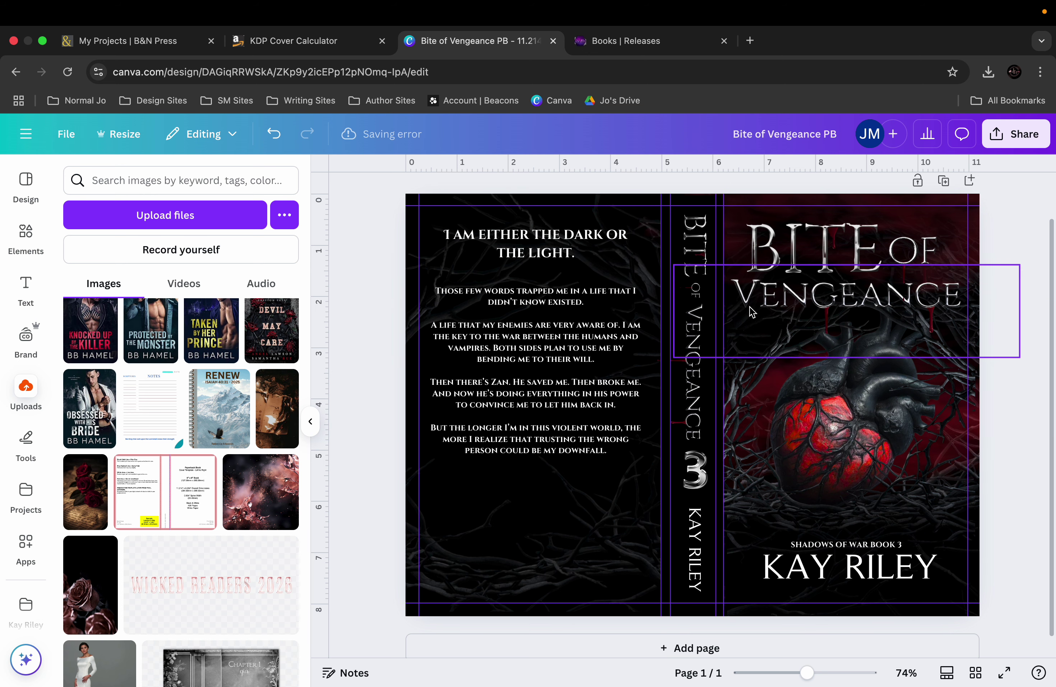
scroll(751, 311, up, 1)
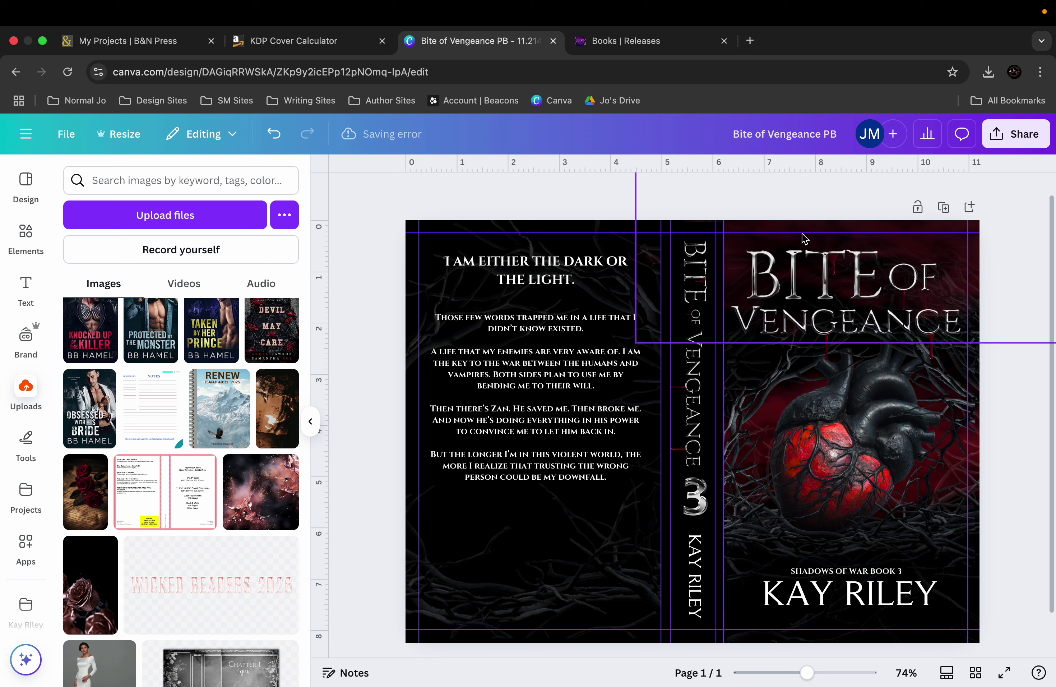
scroll(802, 239, down, 1)
scroll(803, 239, up, 1)
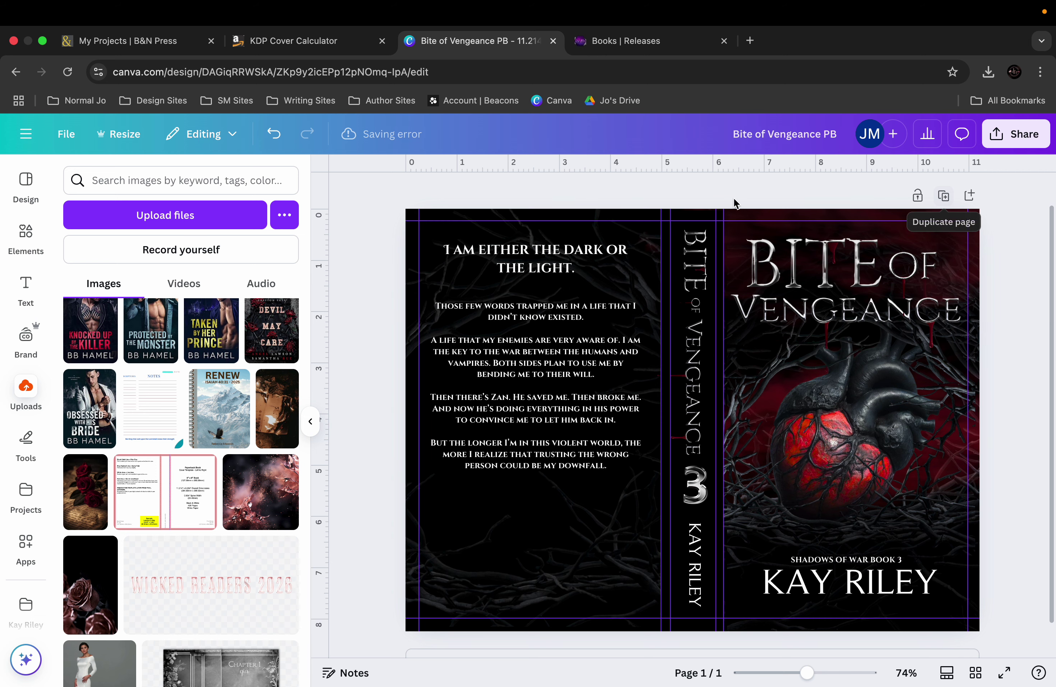
click(943, 195)
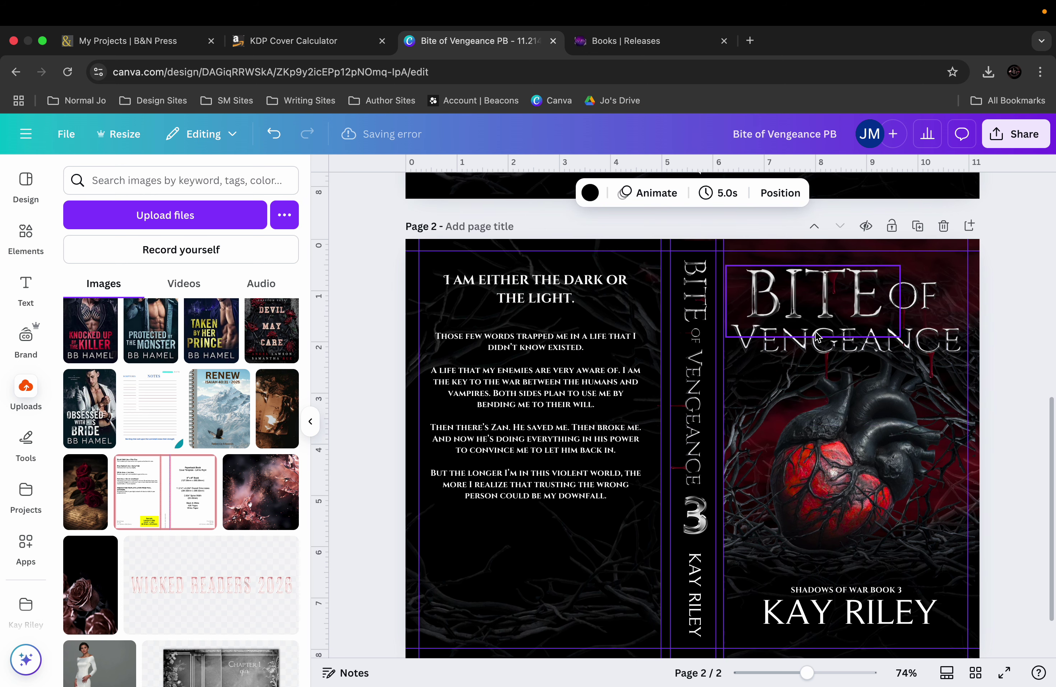
scroll(818, 339, down, 1)
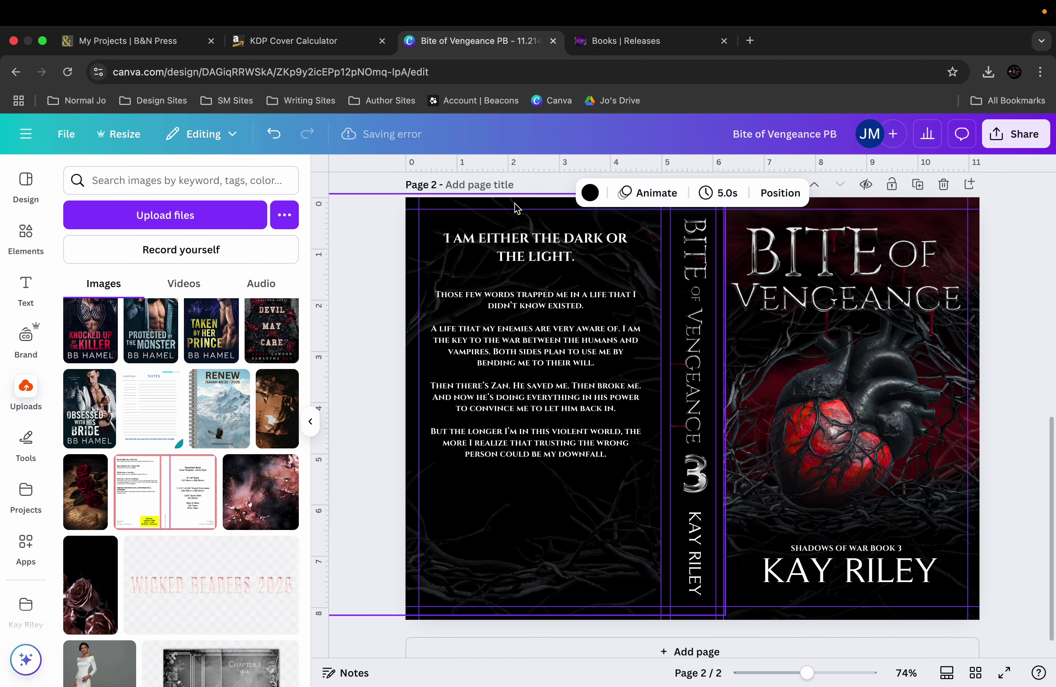
Step: Delete the branch artwork and the black background behind the back cover on page 2
click(516, 209)
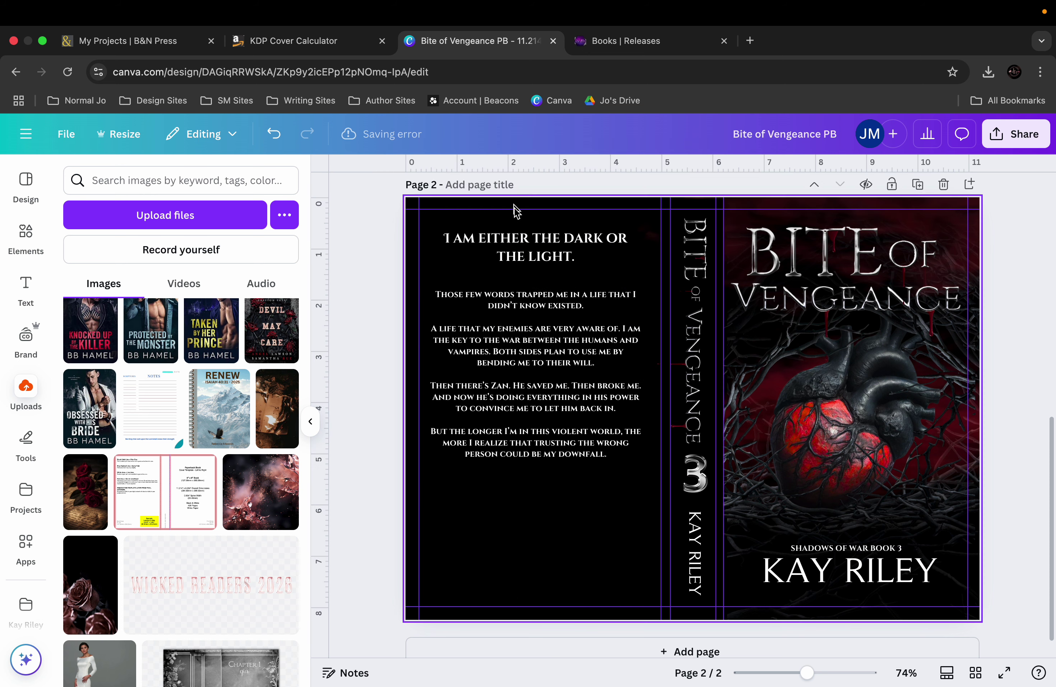
key(Delete)
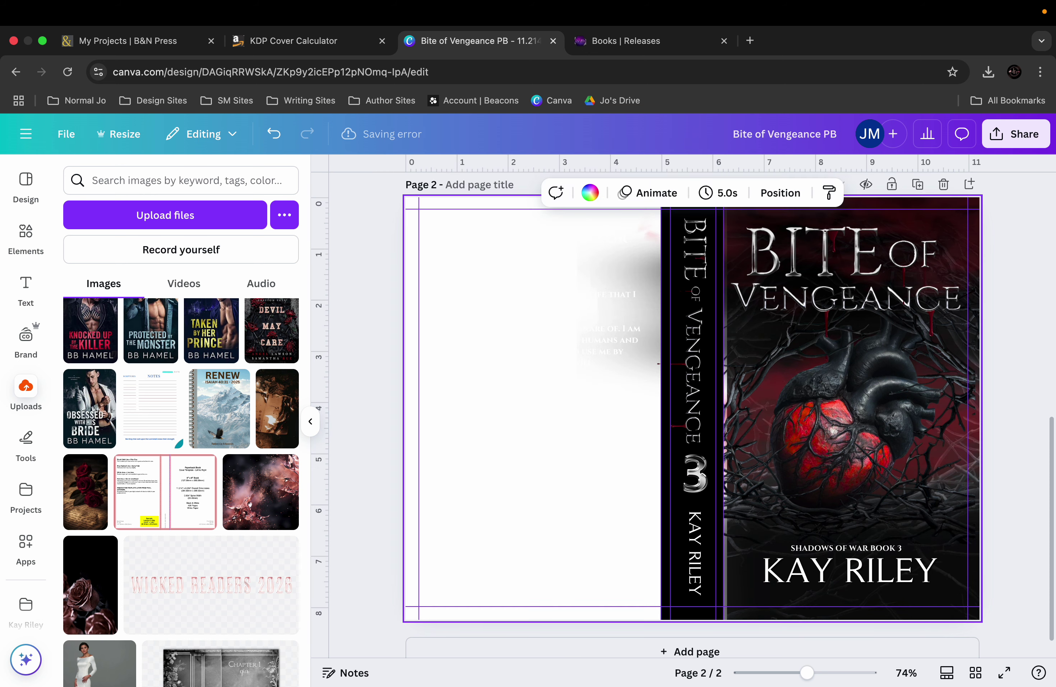
click(538, 332)
click(650, 232)
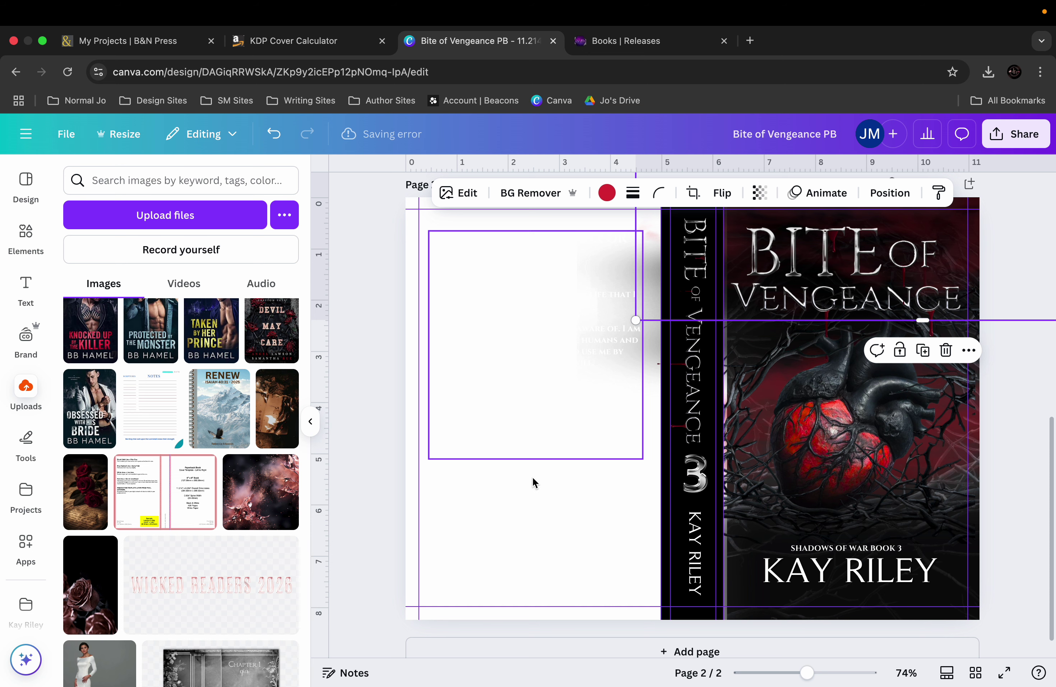
click(527, 495)
Step: Remove the bold formatting from the blurb text on page 2's back cover and set its colour to black
scroll(526, 495, up, 3)
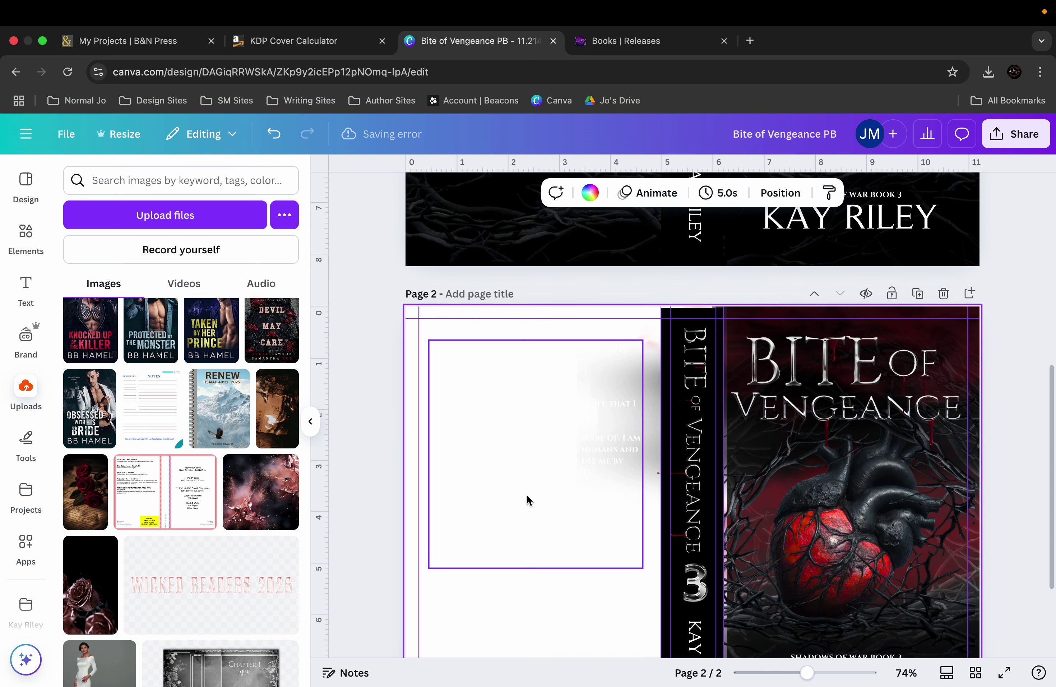
click(526, 494)
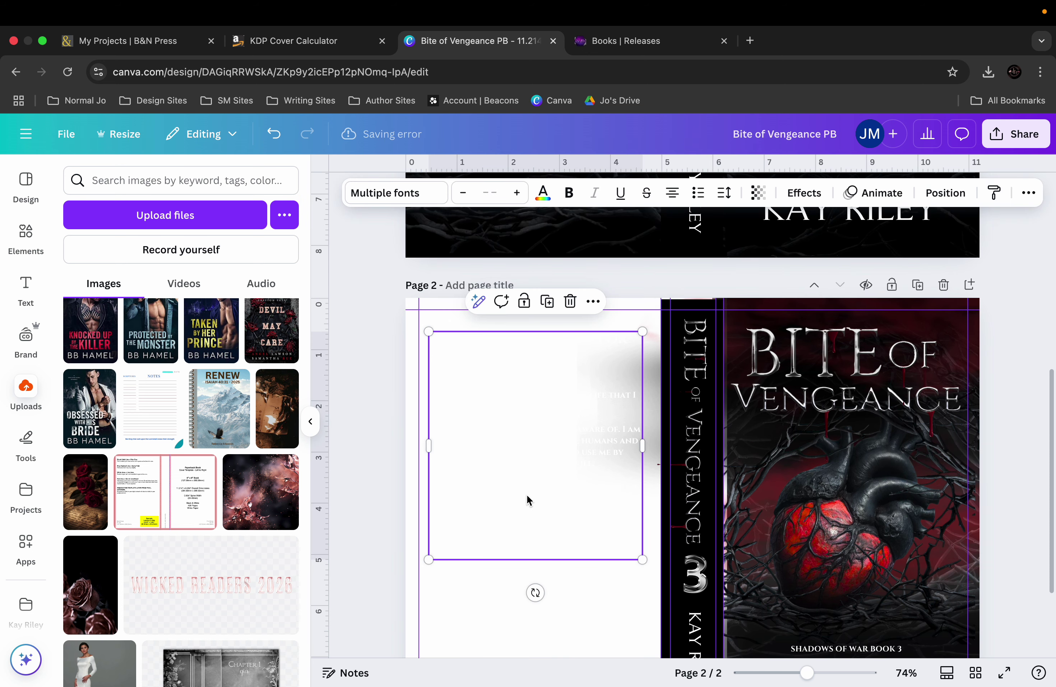
click(568, 193)
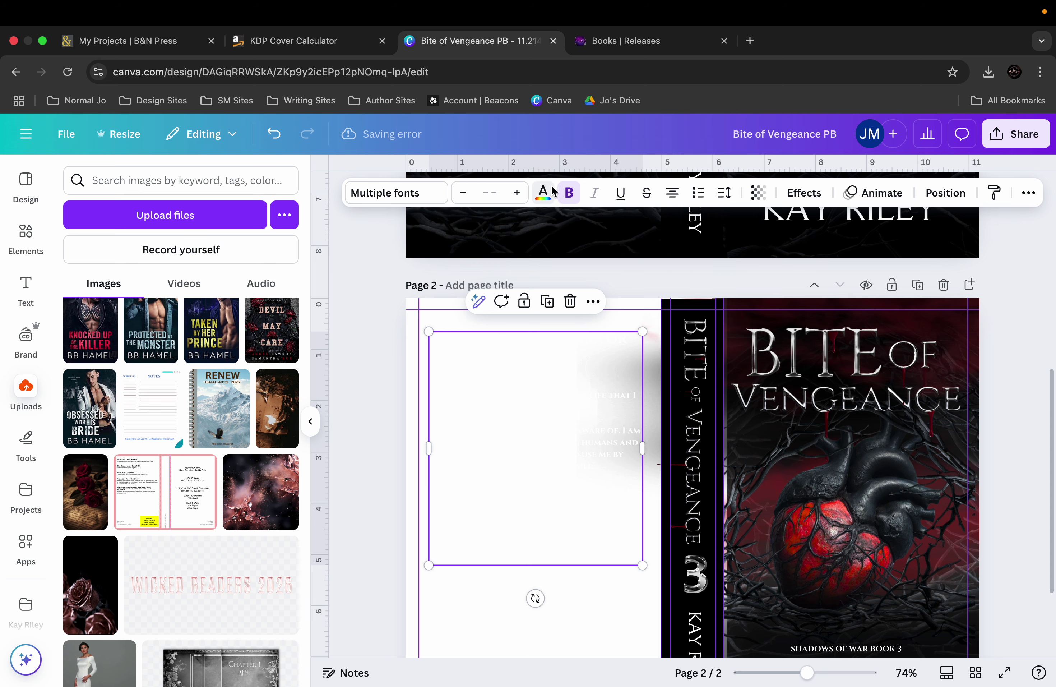
click(568, 192)
click(543, 193)
click(124, 288)
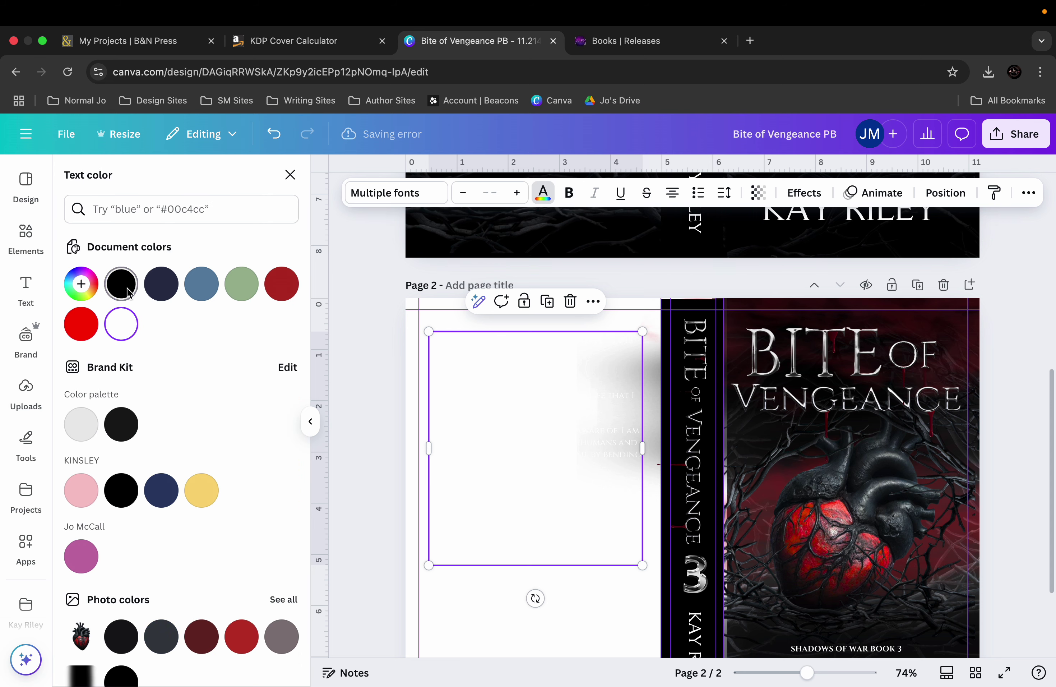
click(471, 653)
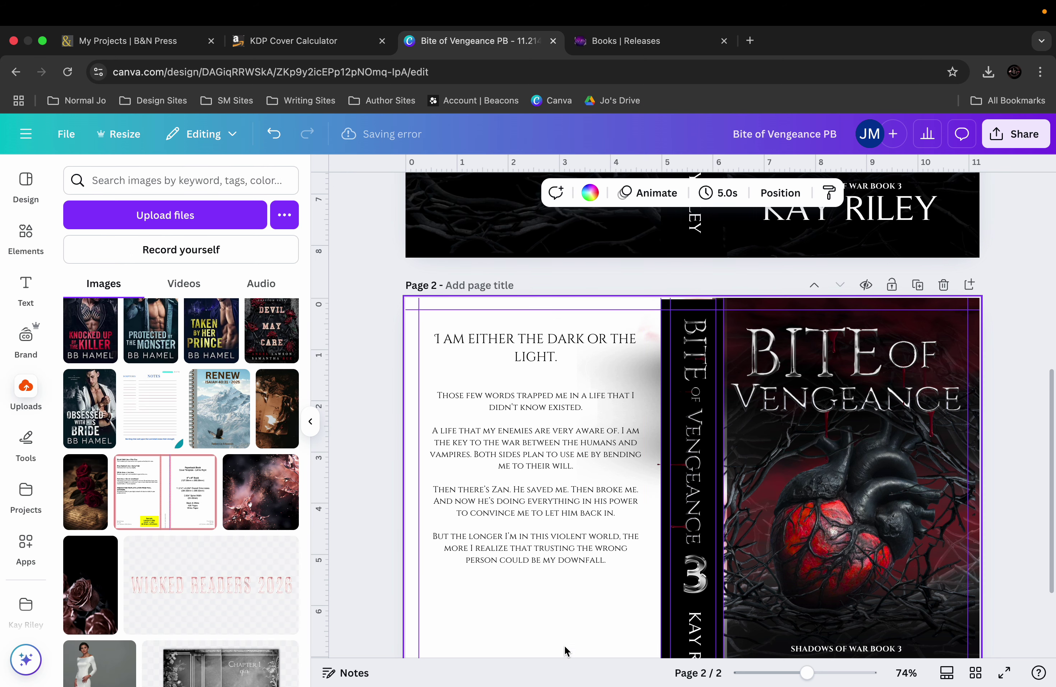
scroll(647, 537, down, 3)
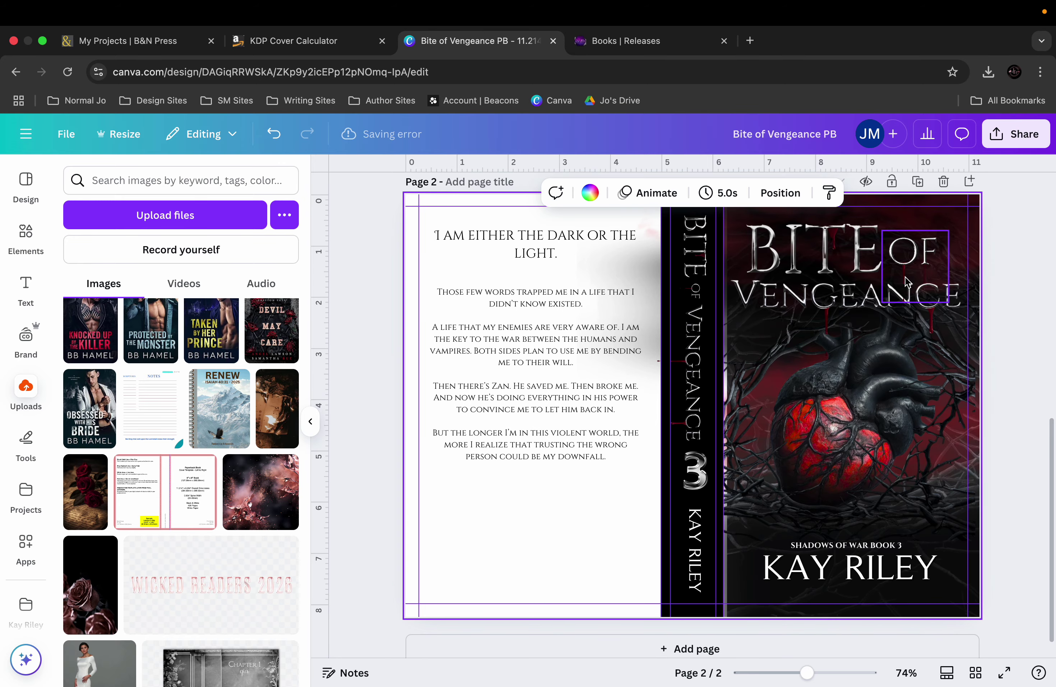
scroll(563, 380, up, 2)
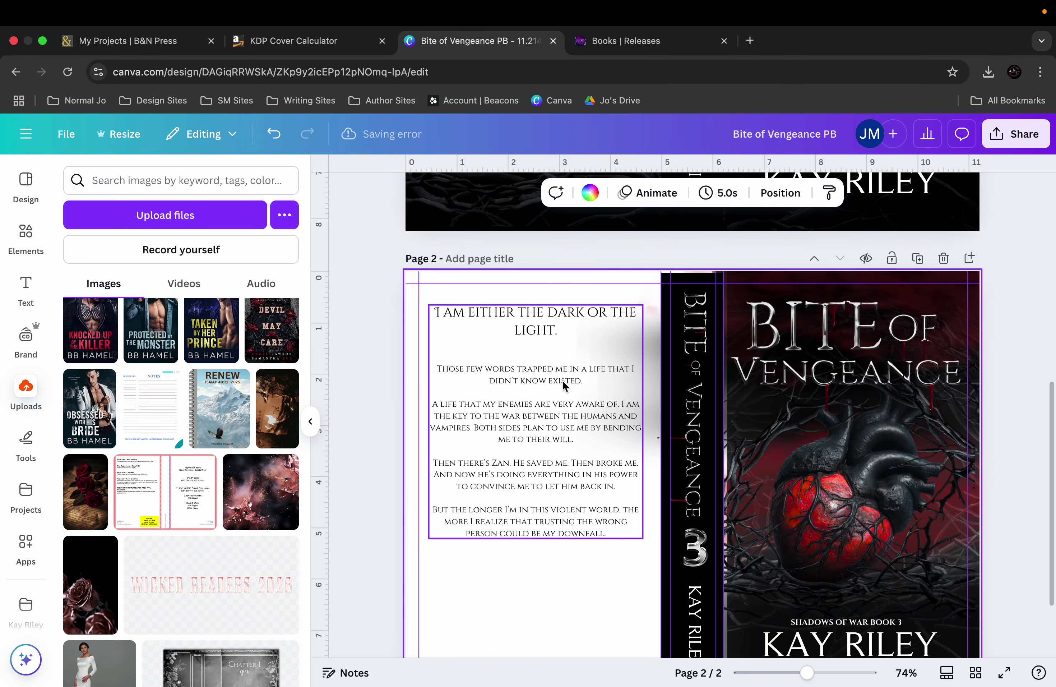
Step: Compare the light variant with page 1's bold white blurb text, and delete page 2 from the design
scroll(562, 380, up, 6)
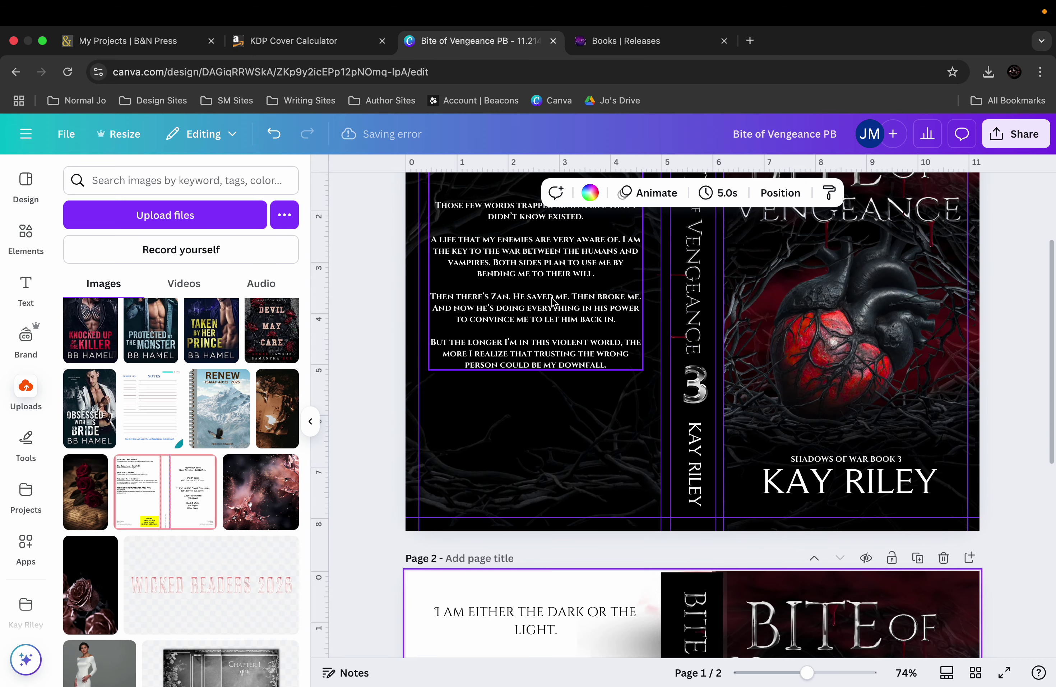
click(594, 301)
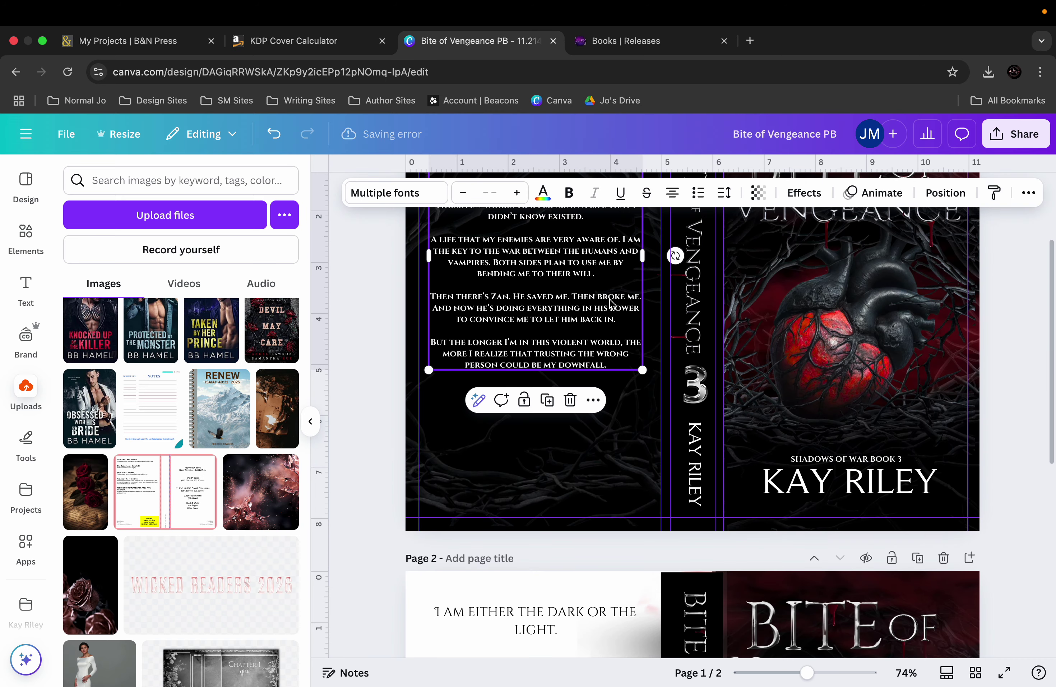
scroll(669, 423, up, 1)
scroll(779, 468, down, 2)
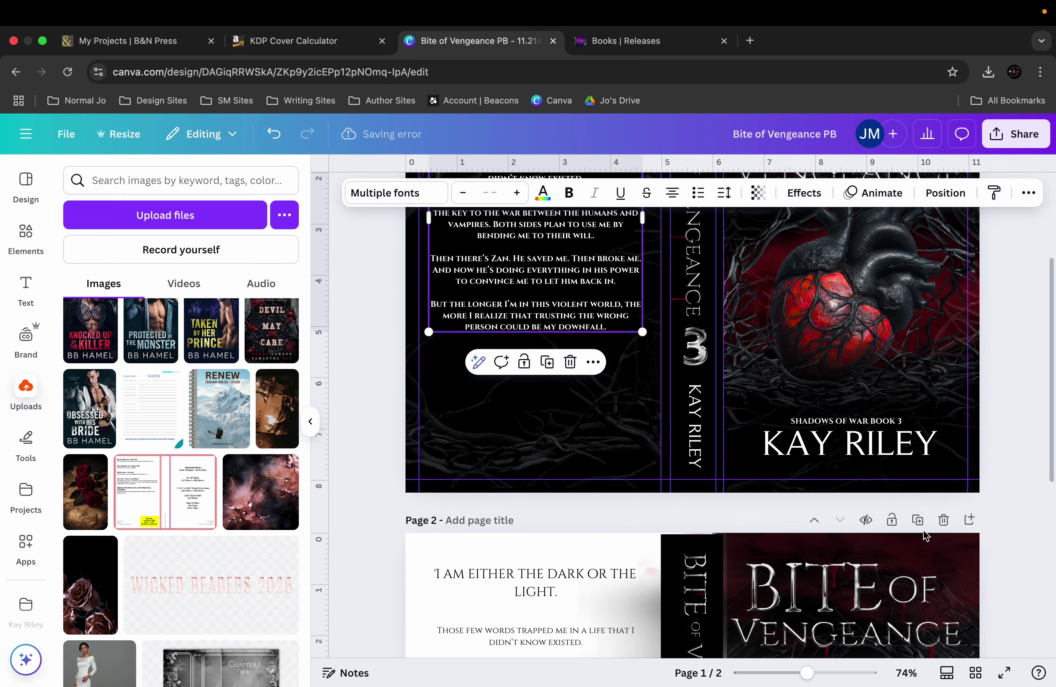
click(944, 519)
click(1028, 406)
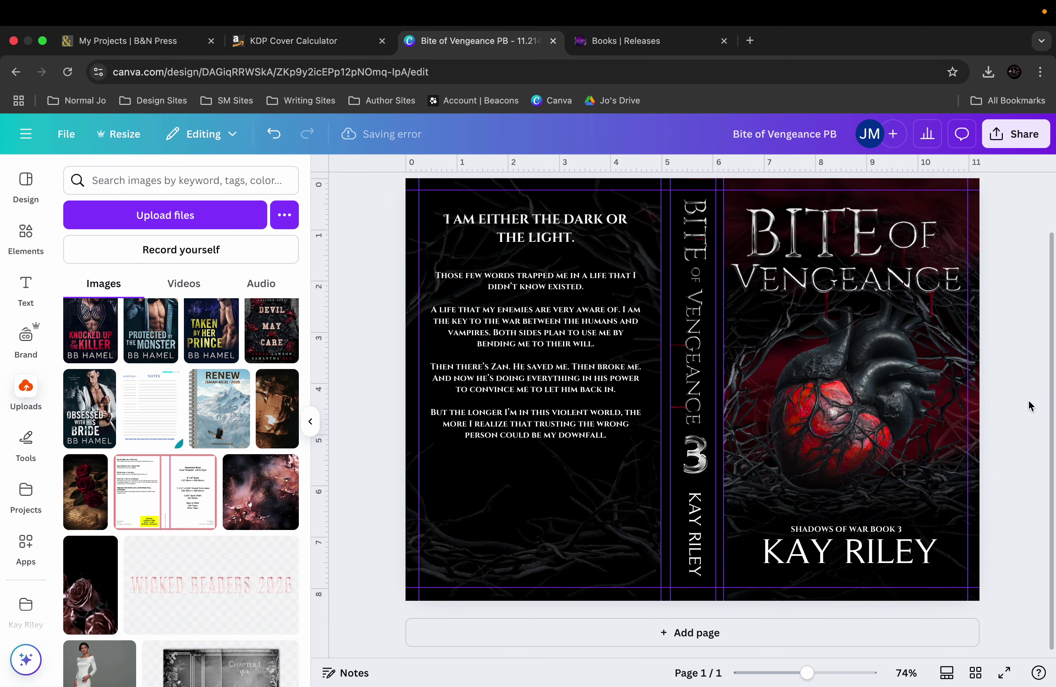
scroll(1031, 406, up, 1)
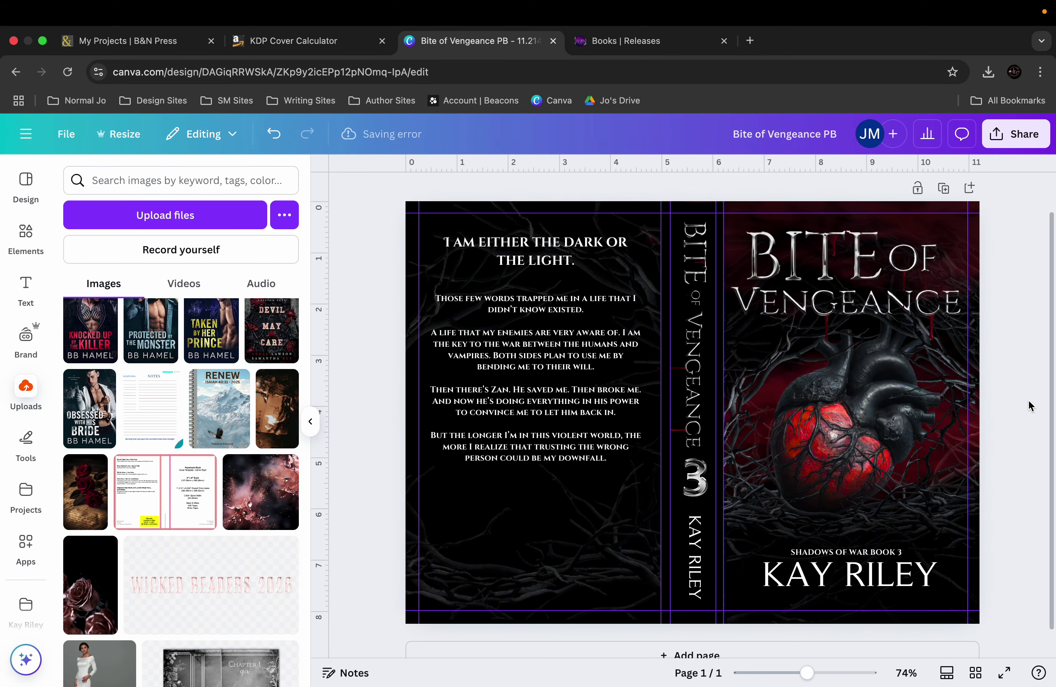
scroll(892, 357, down, 1)
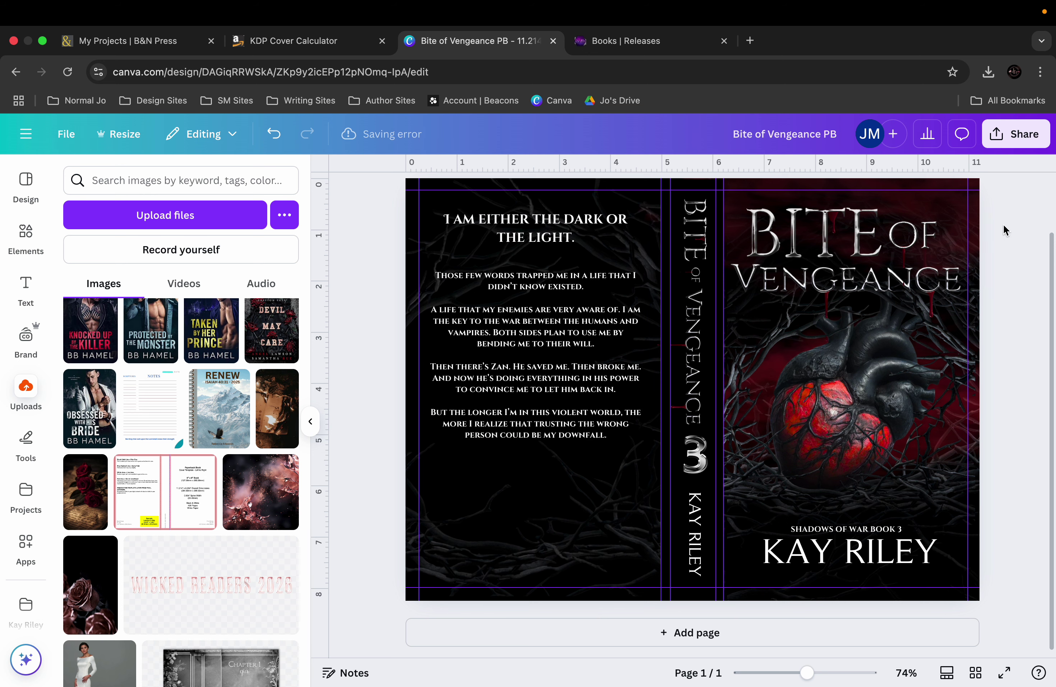
scroll(1003, 225, up, 3)
scroll(1003, 225, down, 2)
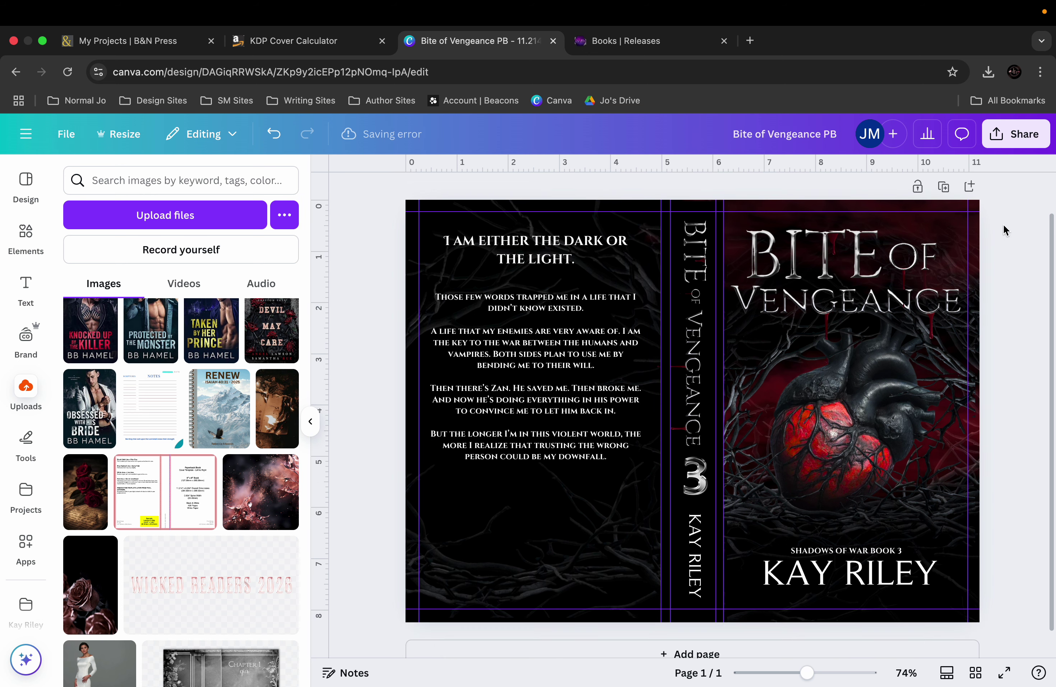